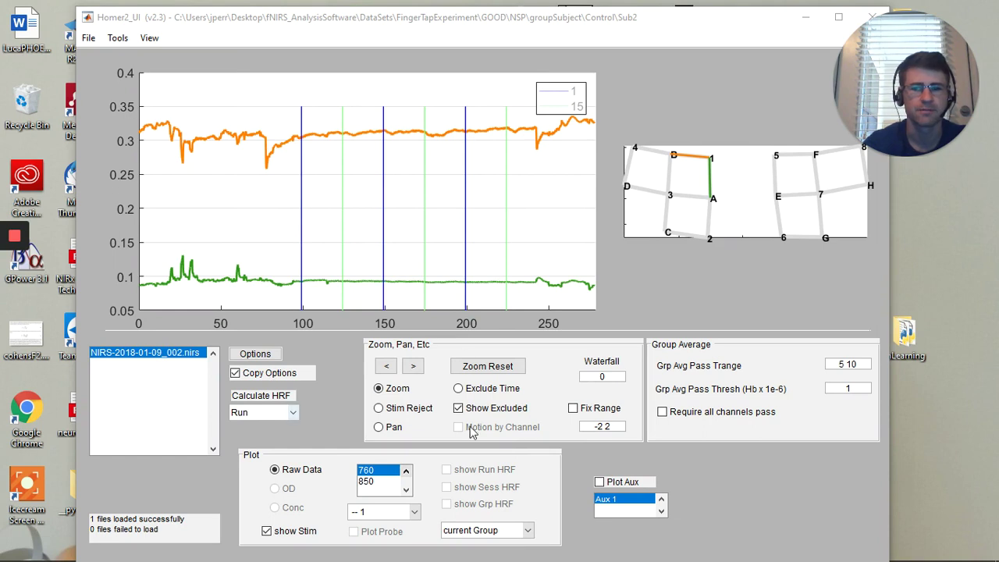
- Plot the 850 nm wavelength data, then switch the plot back to 760 nm
click(488, 366)
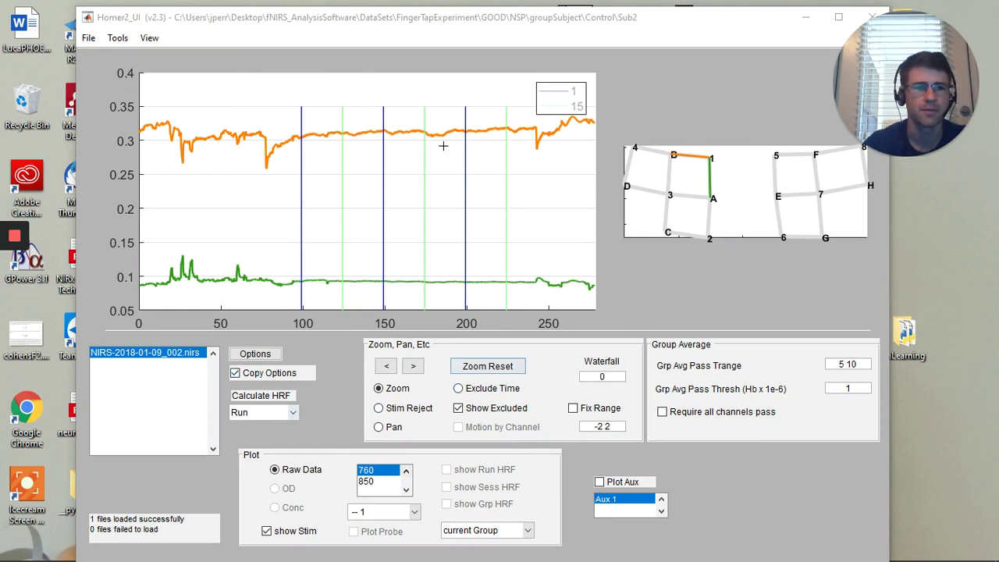
click(370, 482)
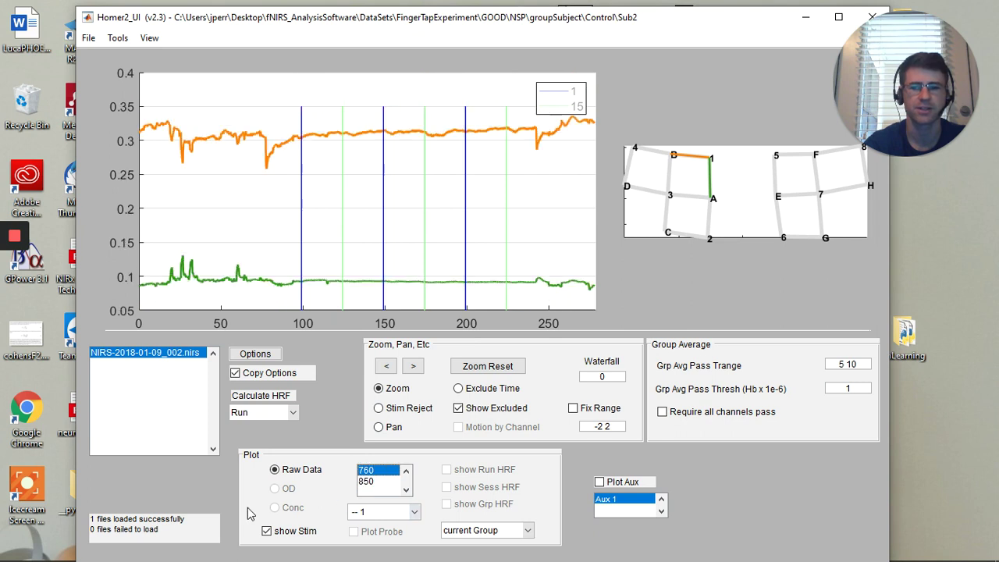
click(378, 471)
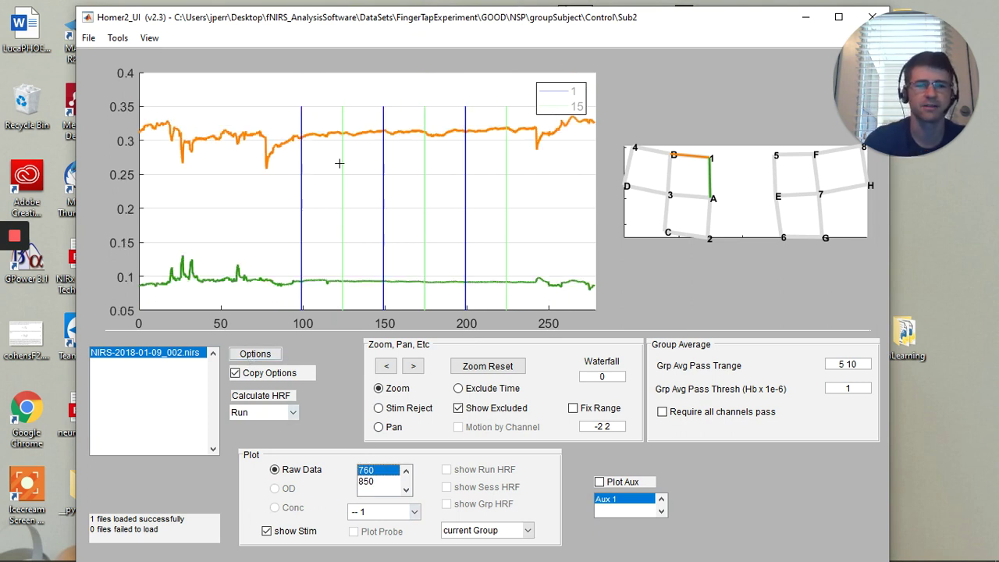
- Add enPruneChannels in the Process Stream GUI, save it as the current processing stream, and close the editor
click(118, 37)
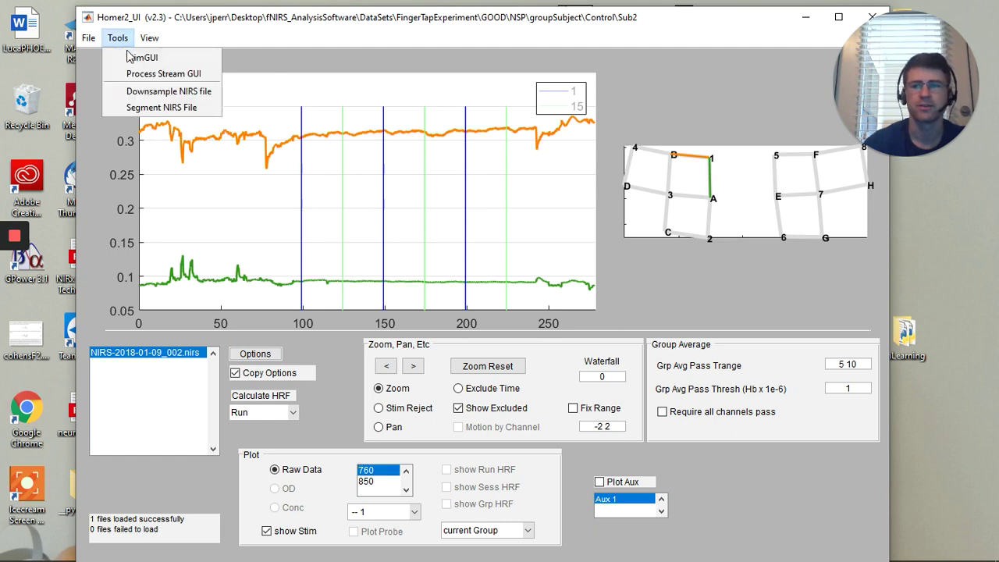
click(131, 75)
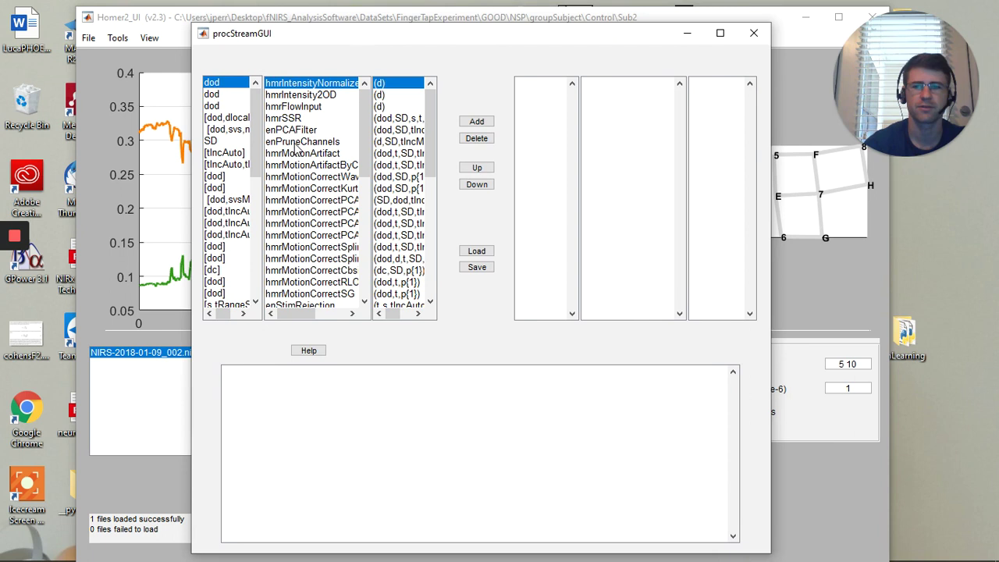
click(303, 142)
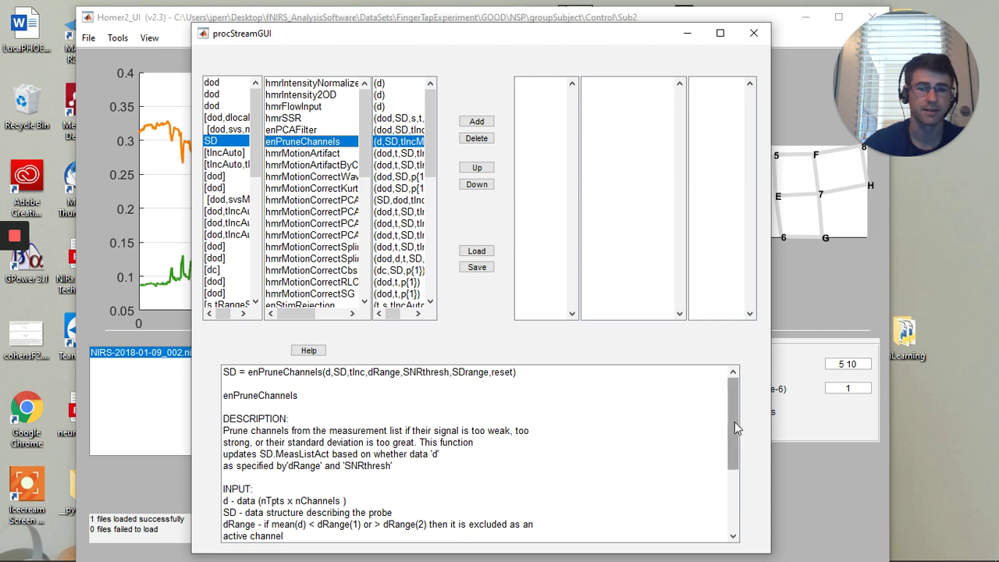
drag(734, 421, 729, 478)
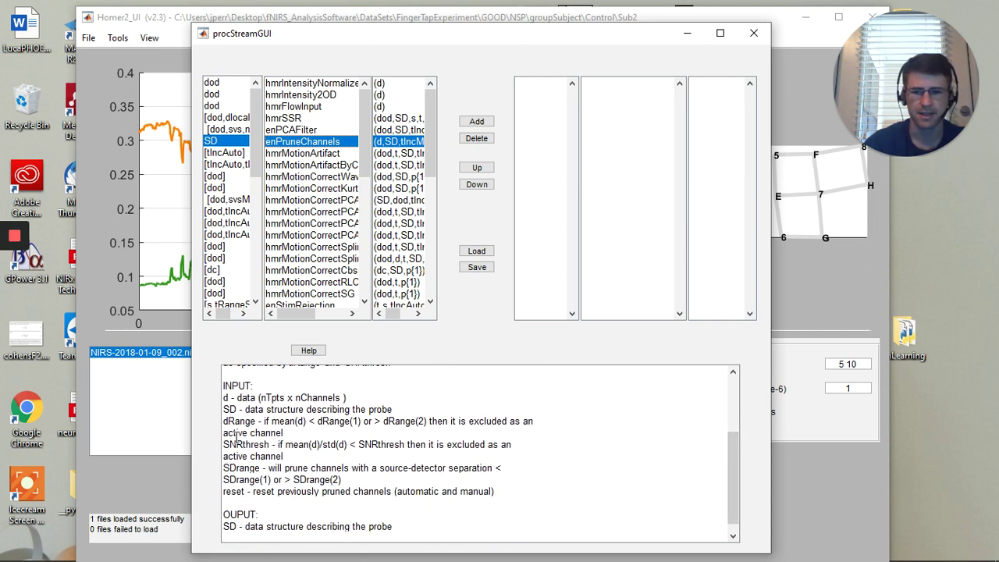
click(473, 122)
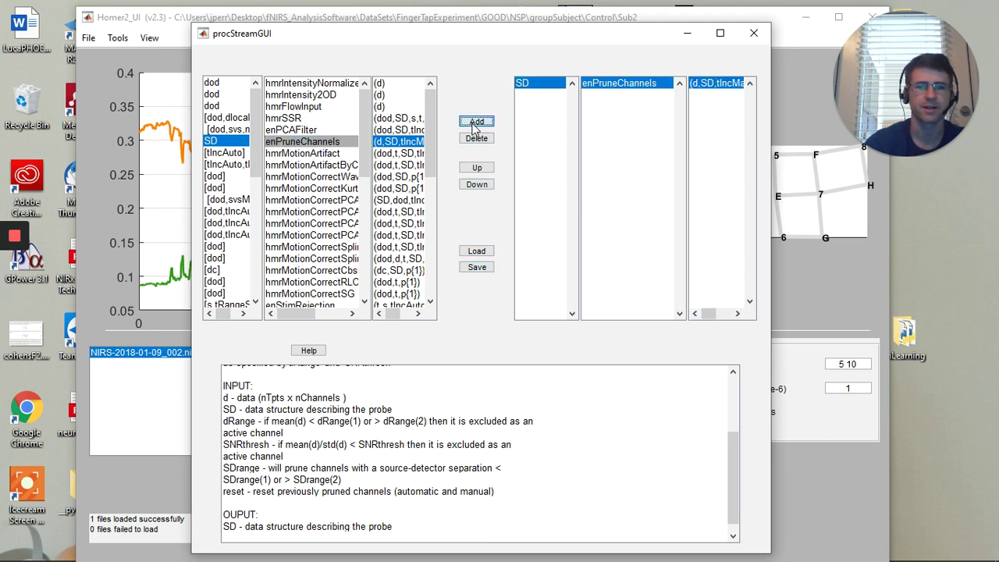
click(477, 268)
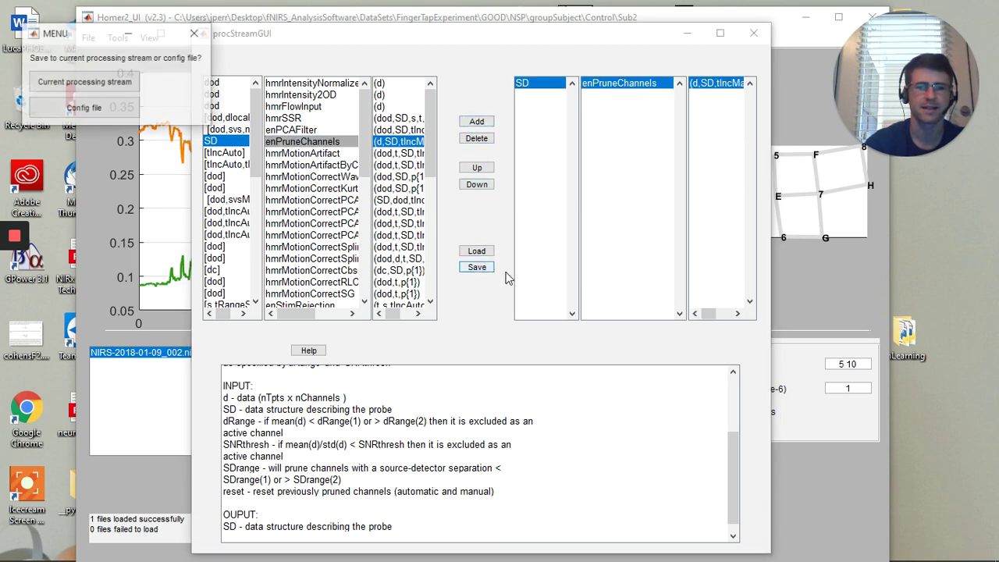
click(97, 88)
click(754, 36)
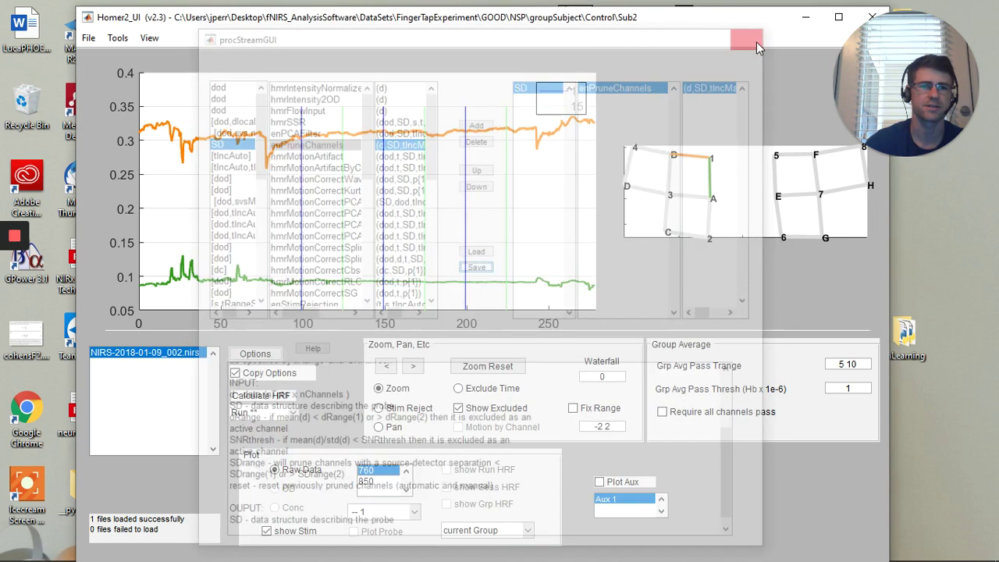
- Open the enPruneChannels processing options and read the dRange and SNRthresh tooltips
click(265, 356)
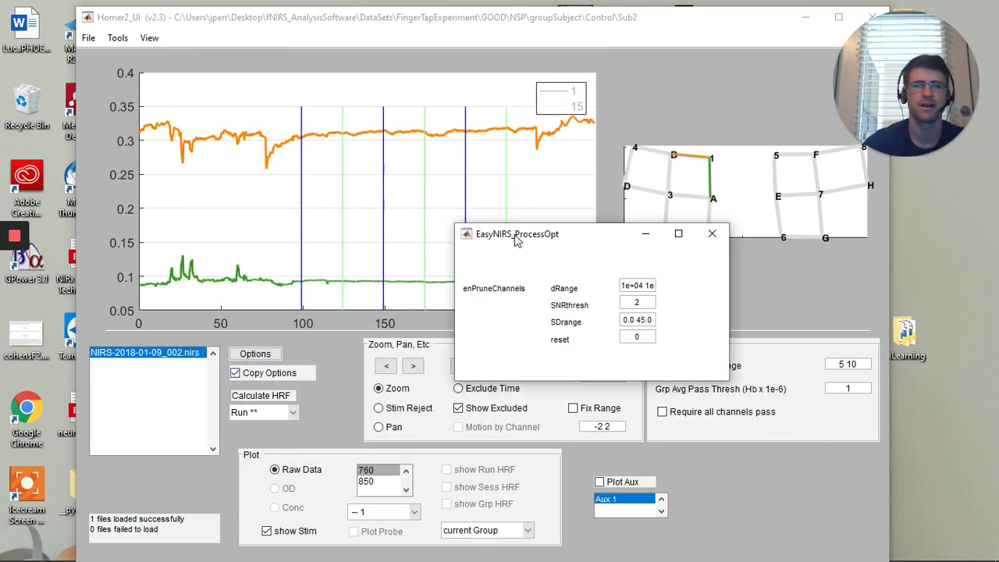
drag(474, 225, 361, 121)
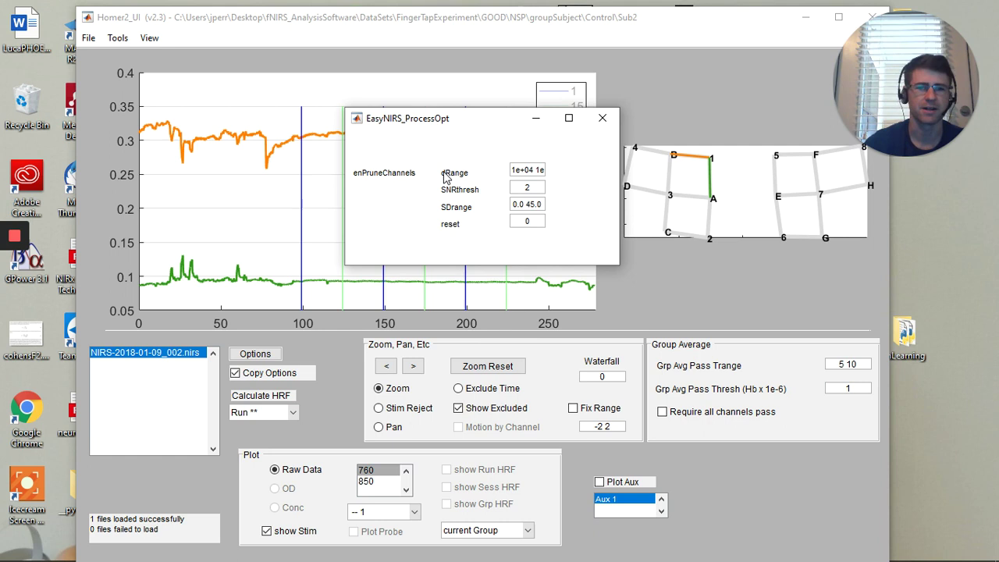
mouse_move(444, 178)
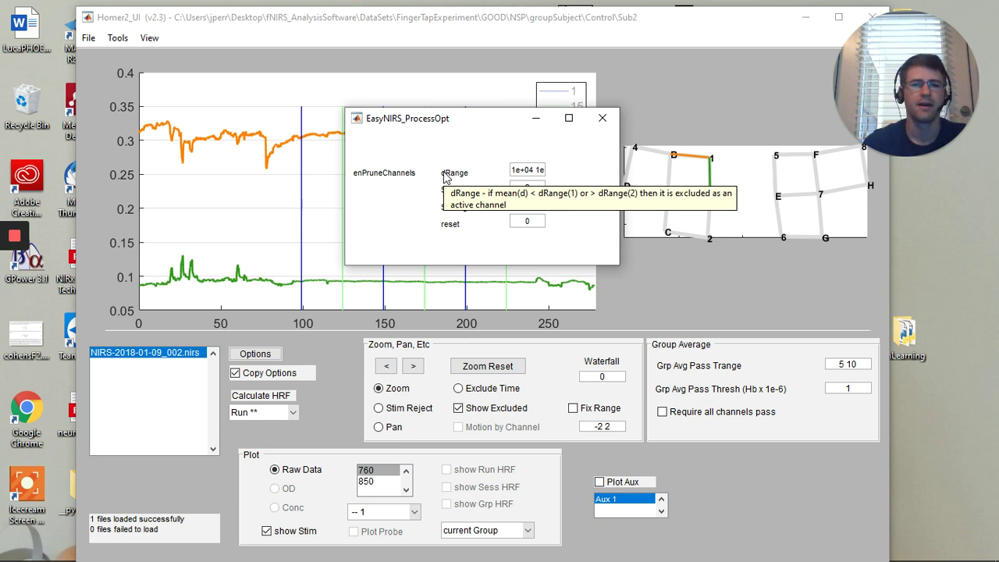
mouse_move(458, 195)
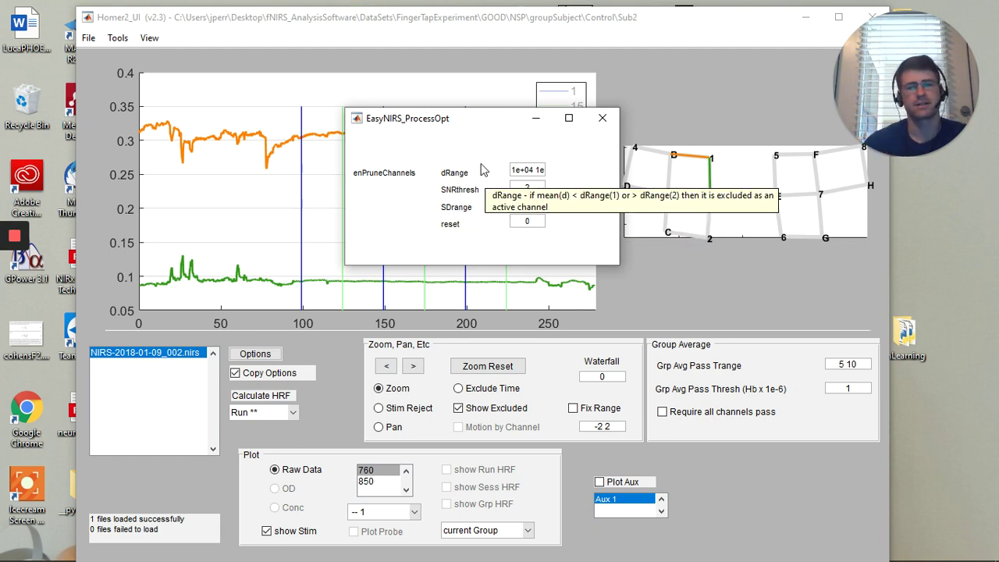
- Close the options and run processing on the current run from Calculate HRF
click(602, 117)
click(263, 412)
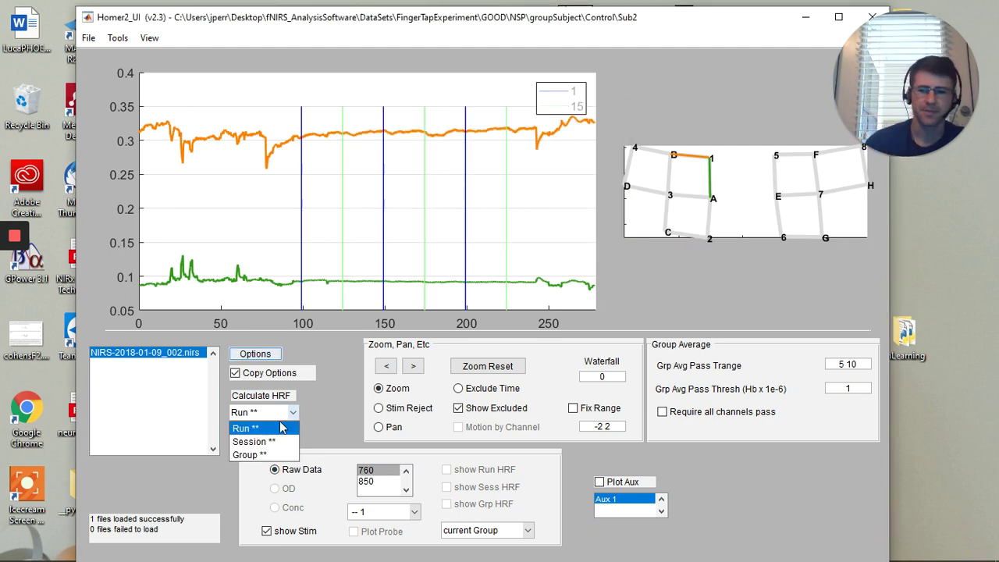
click(258, 423)
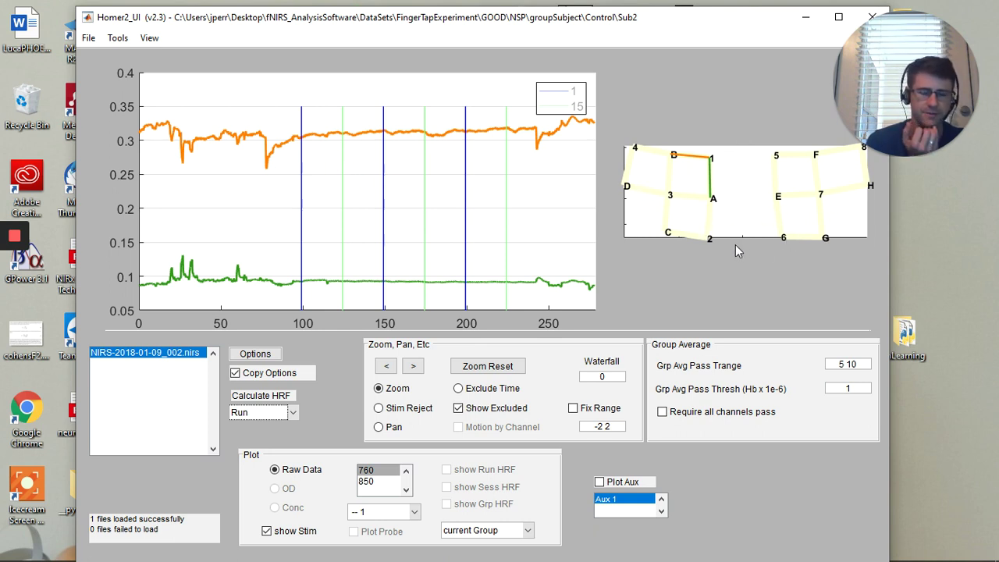
- Reopen the options, read the dRange limits 1e+04 and 1e+07, and minimize Homer2_UI
click(264, 355)
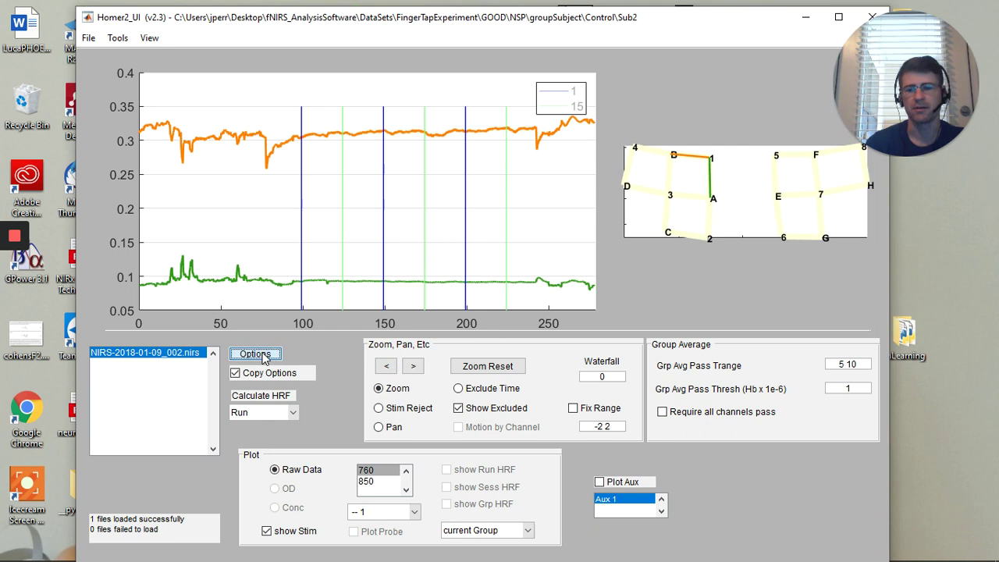
drag(551, 234, 426, 96)
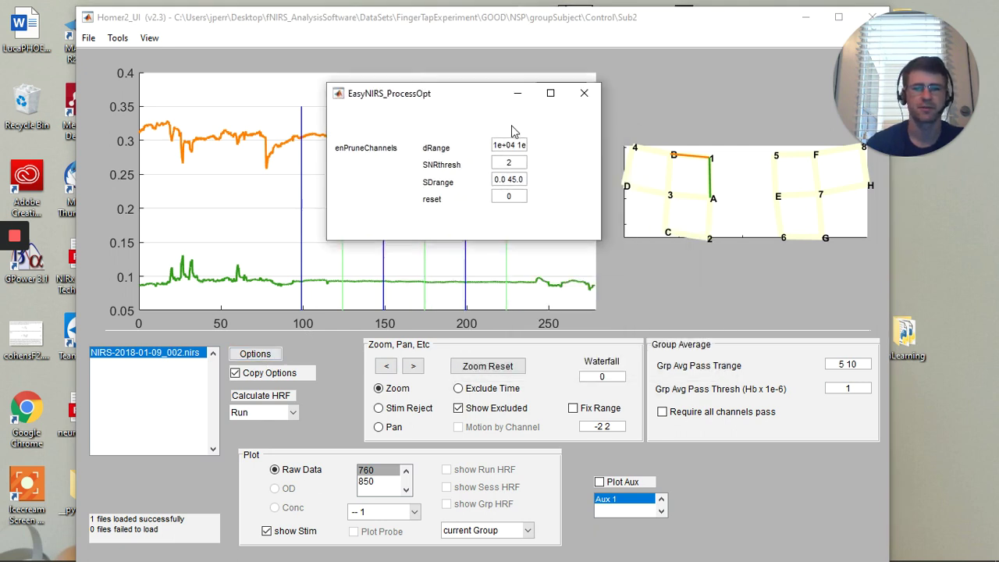
drag(493, 146, 517, 145)
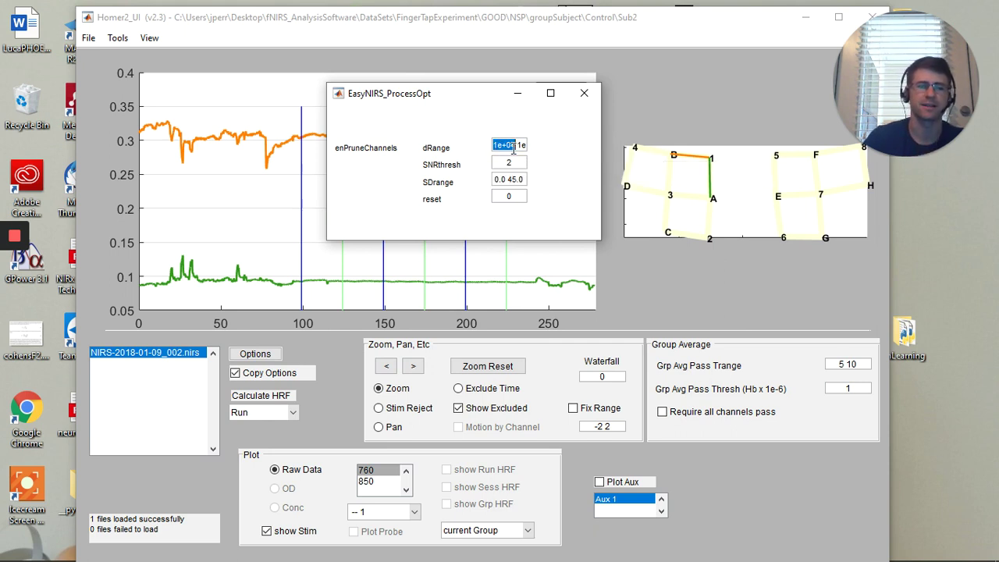
drag(513, 149, 547, 152)
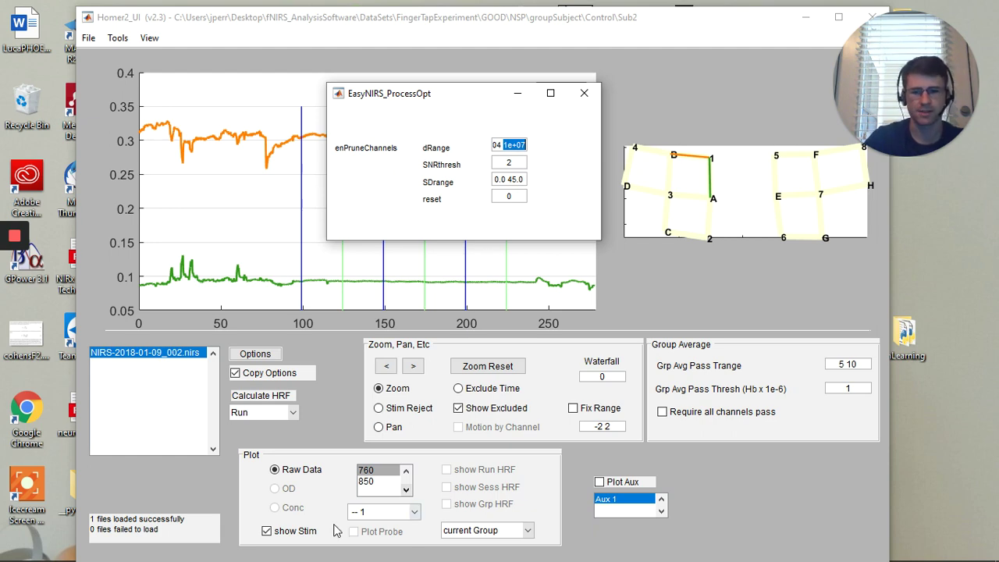
click(805, 16)
- Switch to MATLAB and open the Workspace variable d (2172x40 double) to browse its intensity values
click(584, 93)
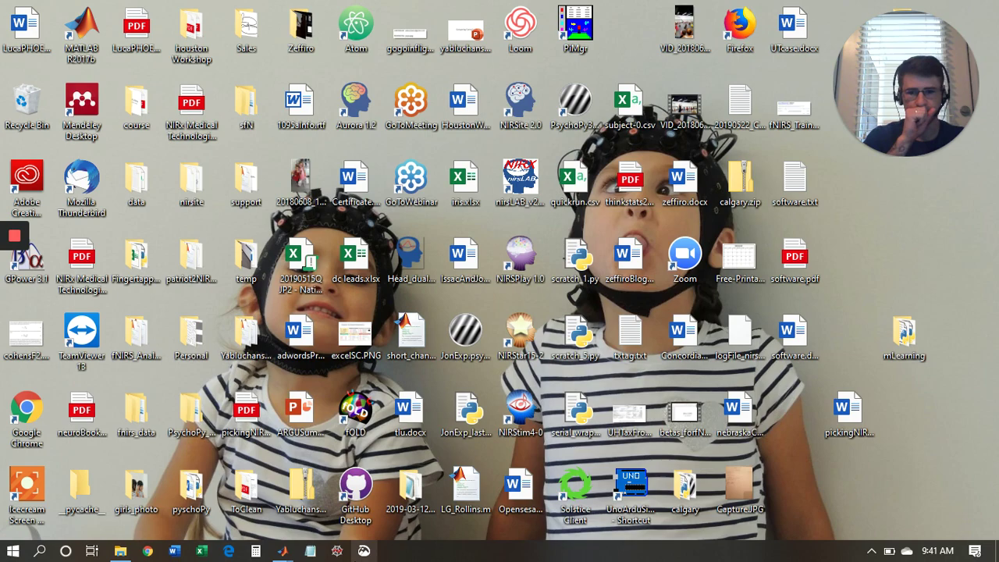
mouse_move(282, 551)
click(140, 492)
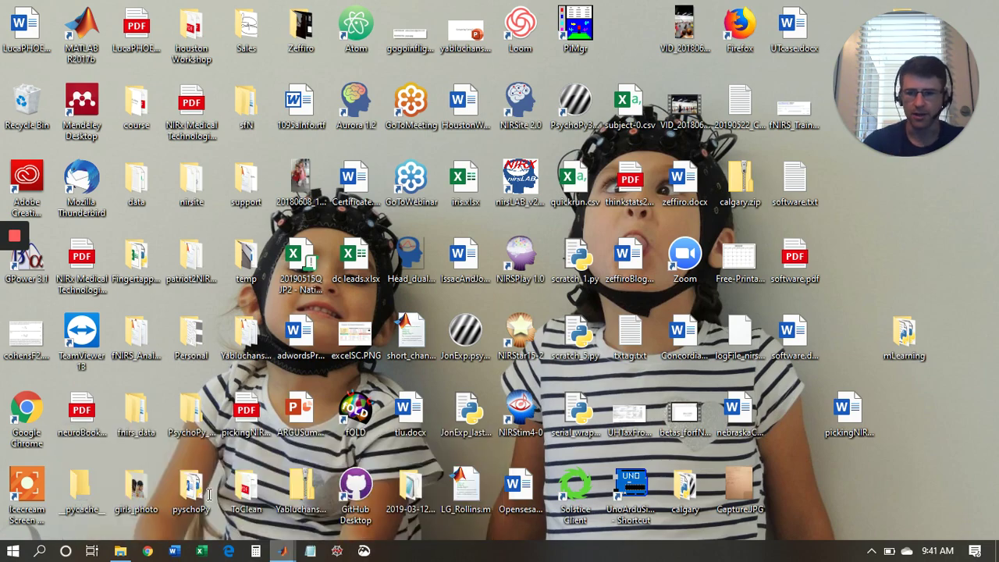
double_click(585, 189)
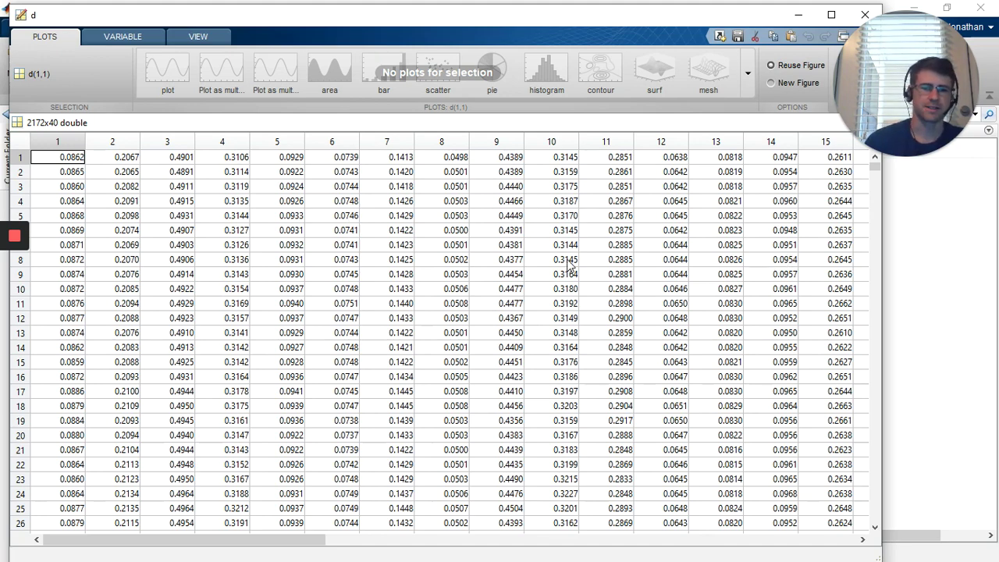
scroll(194, 325, down, 19)
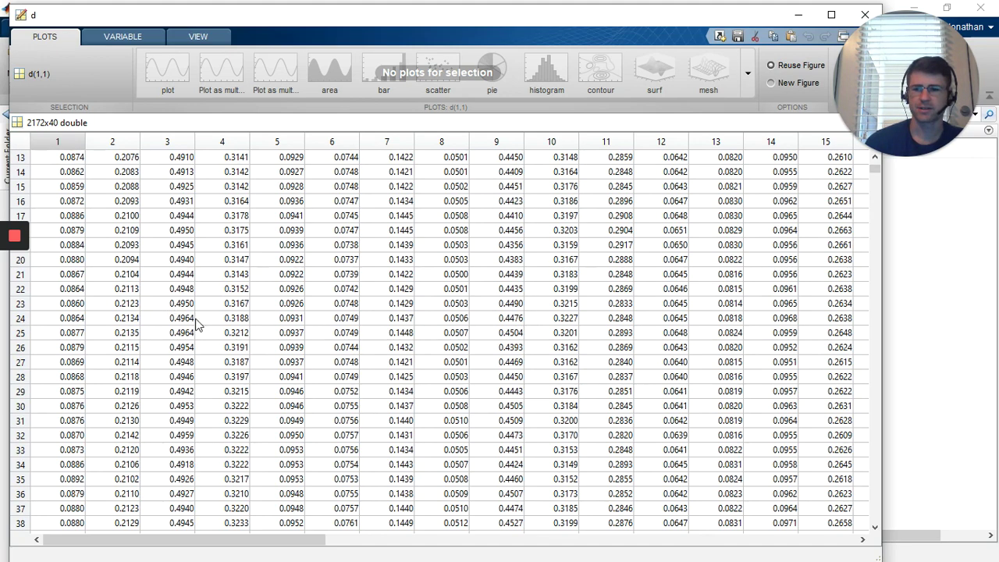
scroll(417, 358, down, 6)
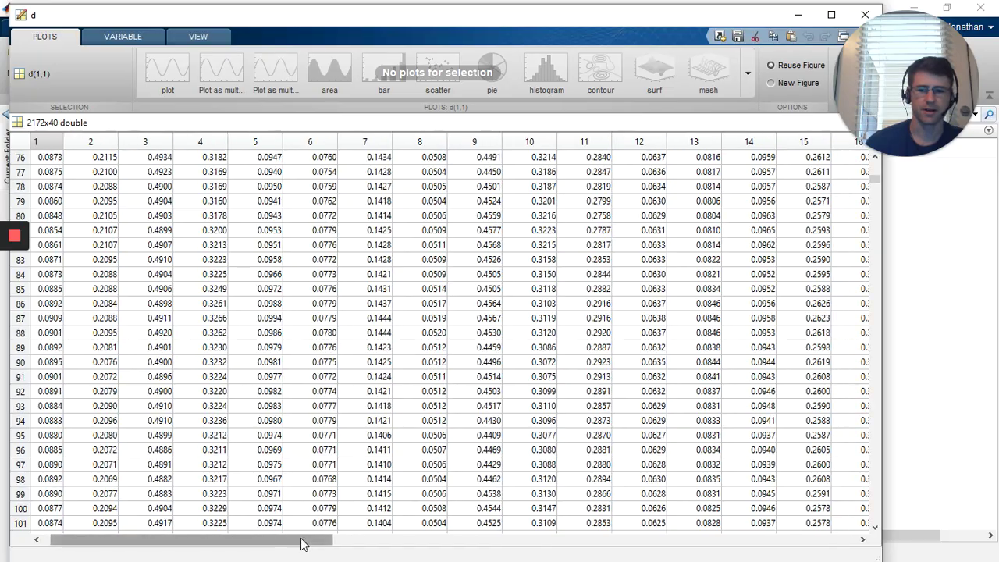
drag(304, 539, 207, 503)
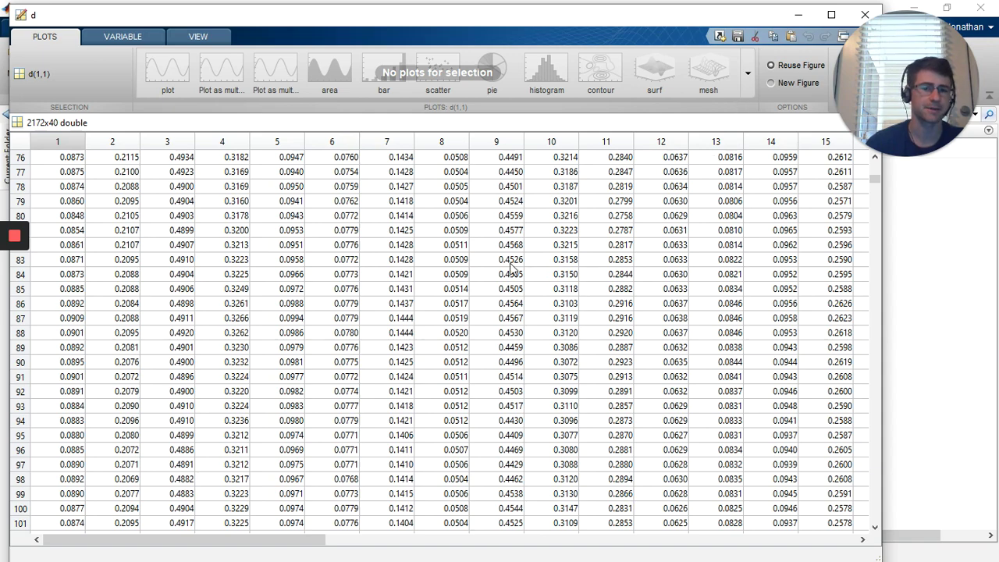
- Close the d view and rerun min(min(d)) and max(max(d)), giving 0.0433 and 1.0239
drag(719, 18, 734, 51)
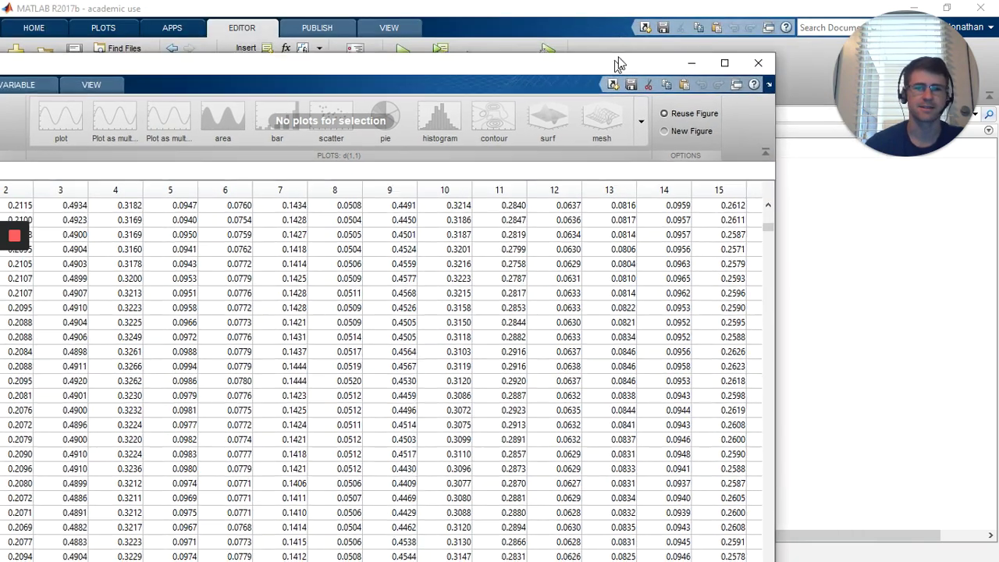
click(769, 50)
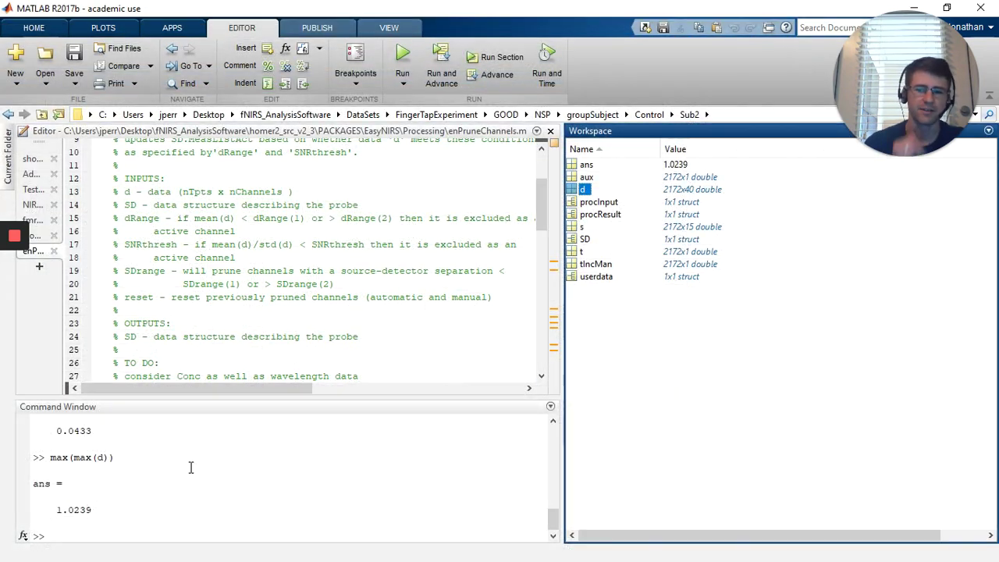
click(143, 533)
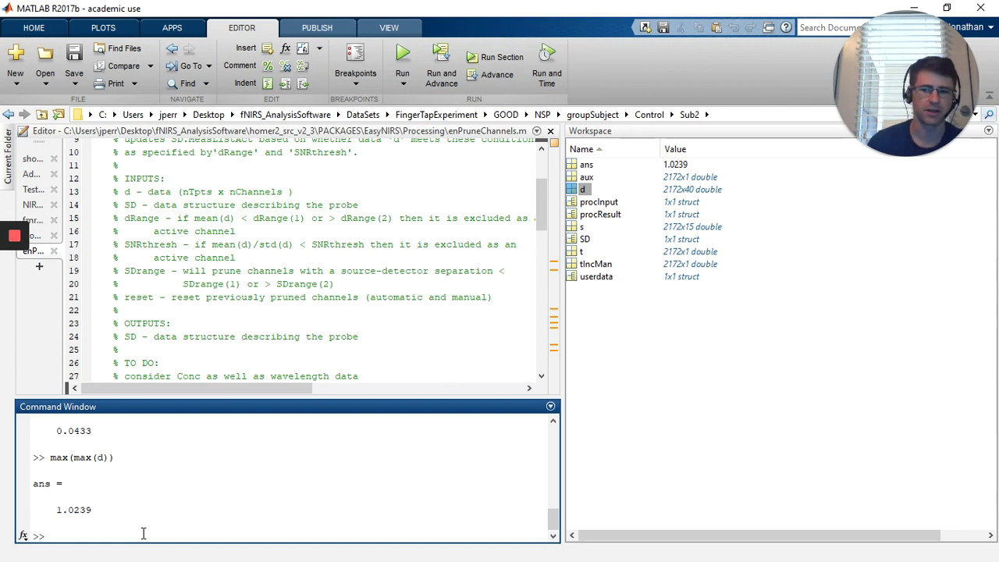
key(Up)
key(Up)
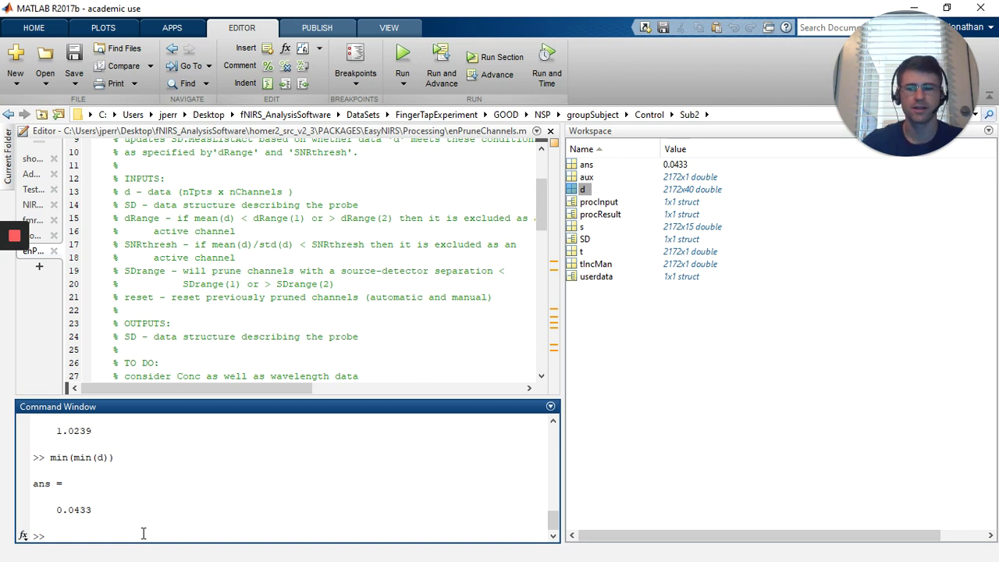
key(Up)
key(Up)
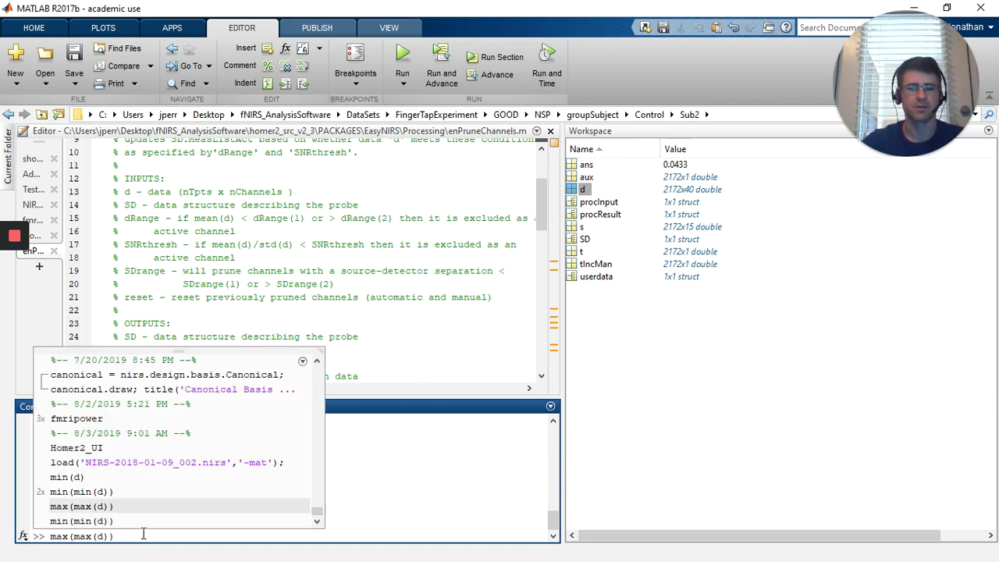
key(Return)
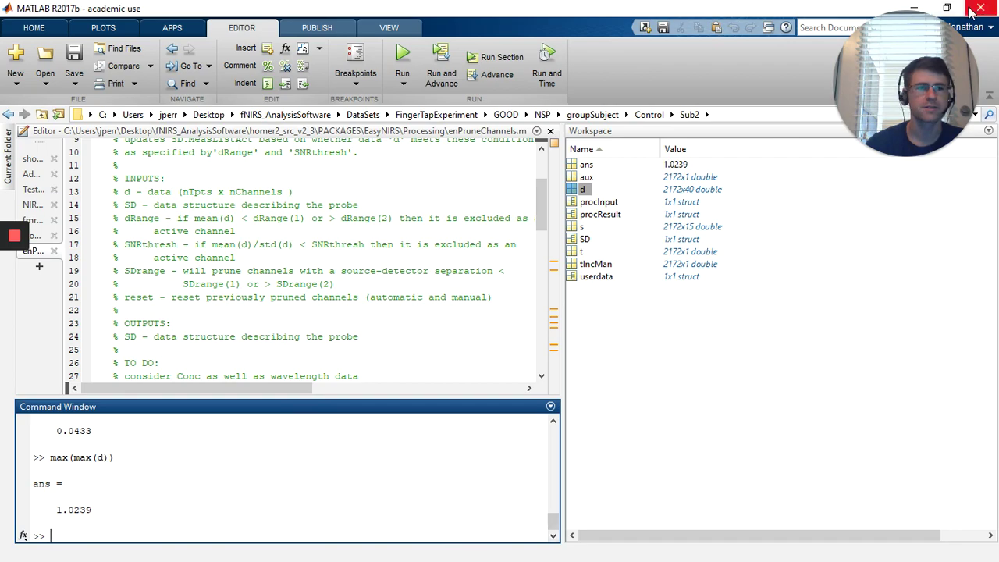
- Return to Homer2_UI and change the dRange bounds to 1e-03 and 1e+01
click(282, 551)
mouse_move(281, 551)
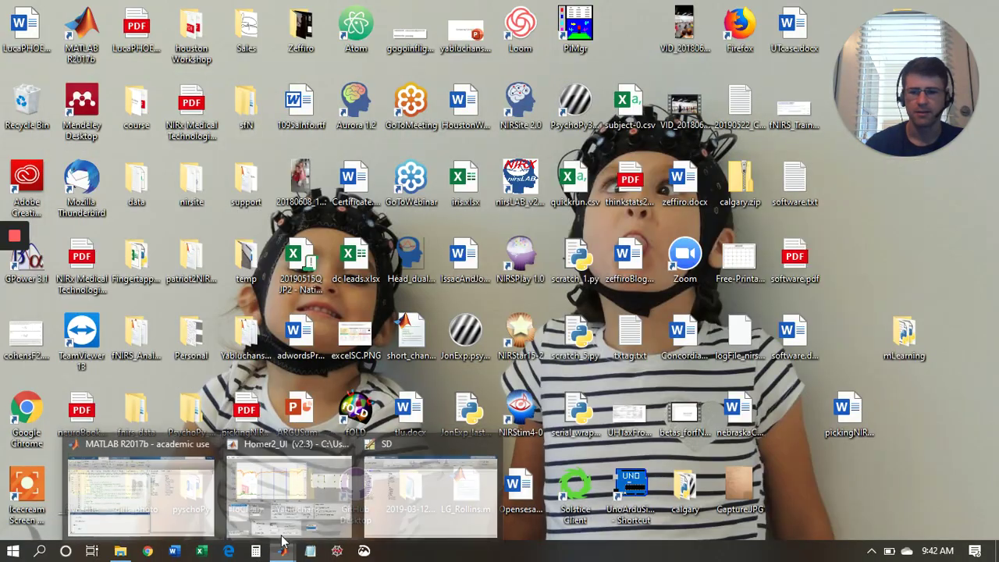
click(295, 508)
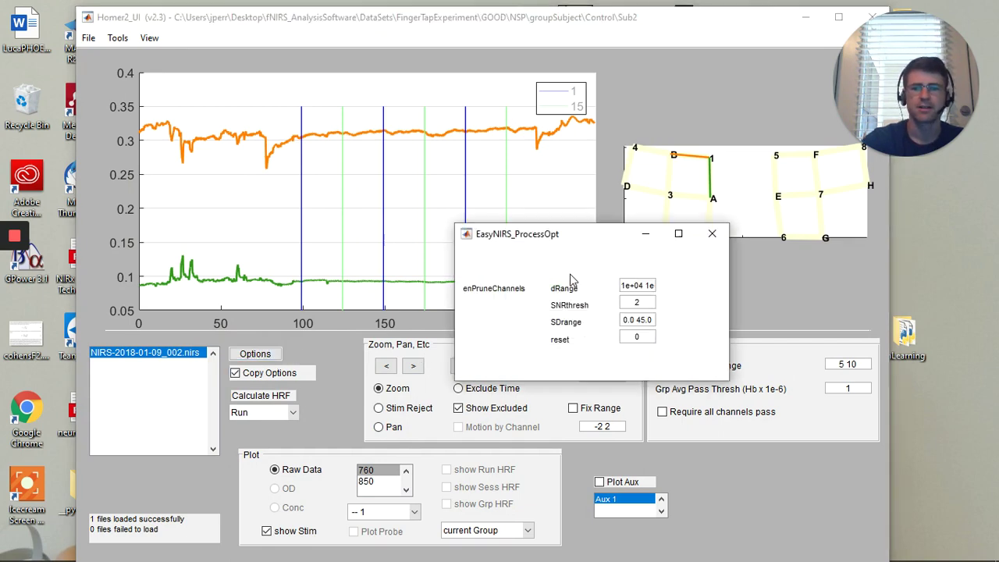
double_click(640, 285)
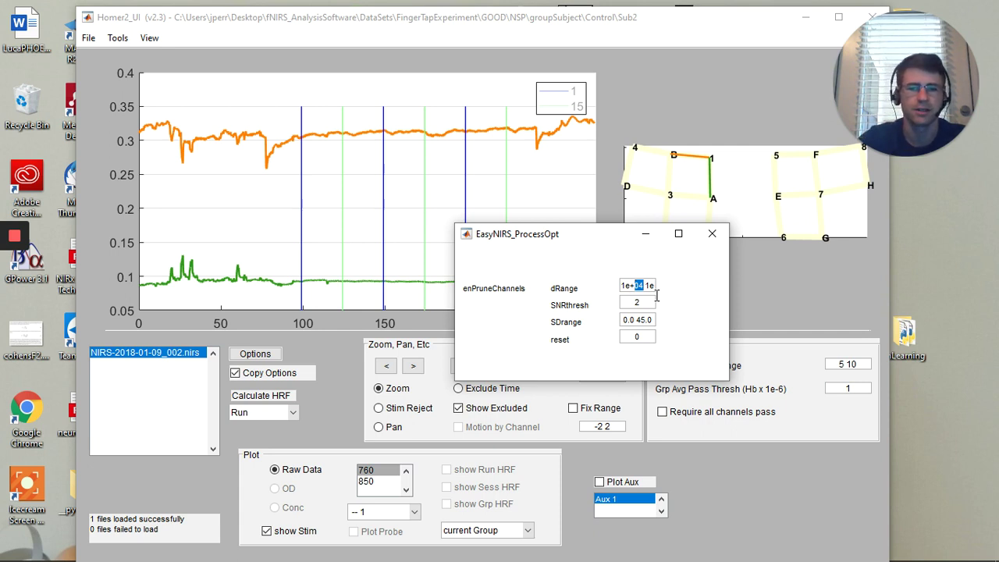
key(BackSpace)
key(BackSpace)
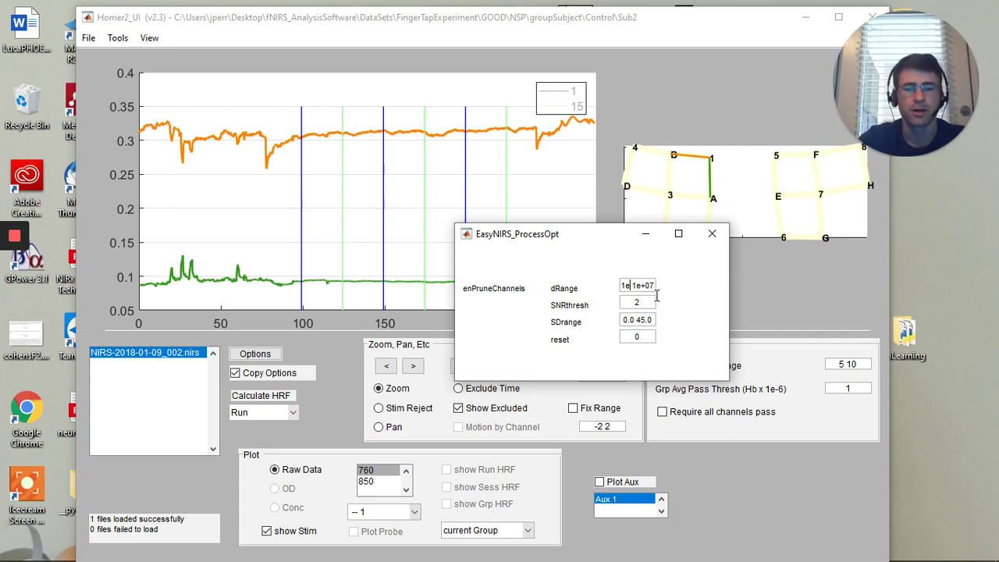
text(-03)
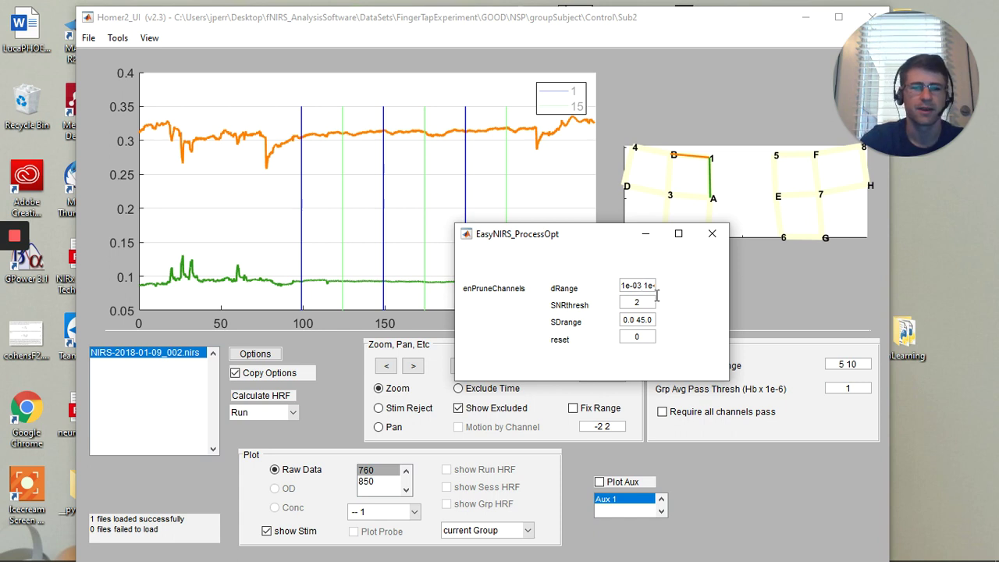
key(Right)
key(Right)
key(Right)
key(Right)
key(Right)
key(Right)
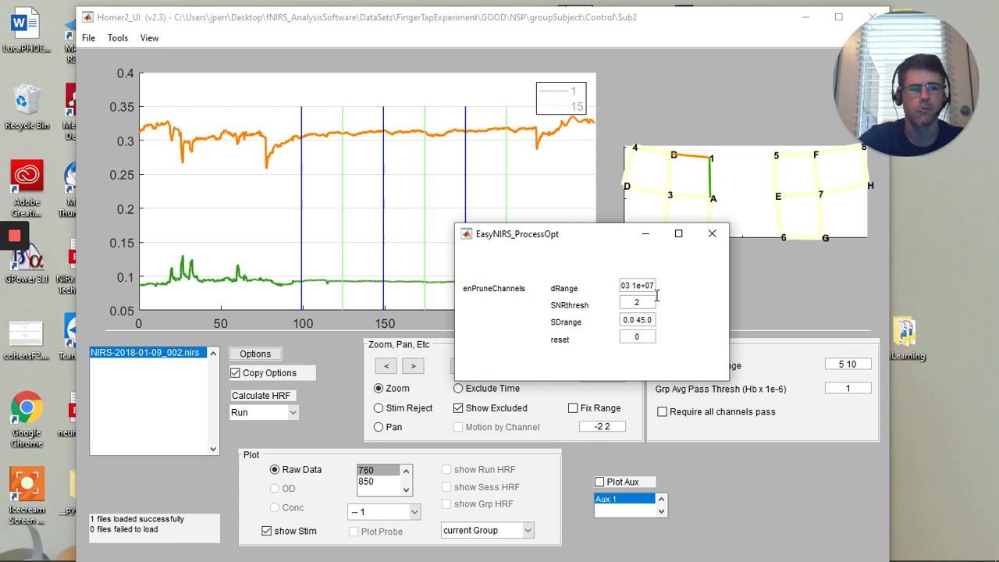
key(BackSpace)
text(1)
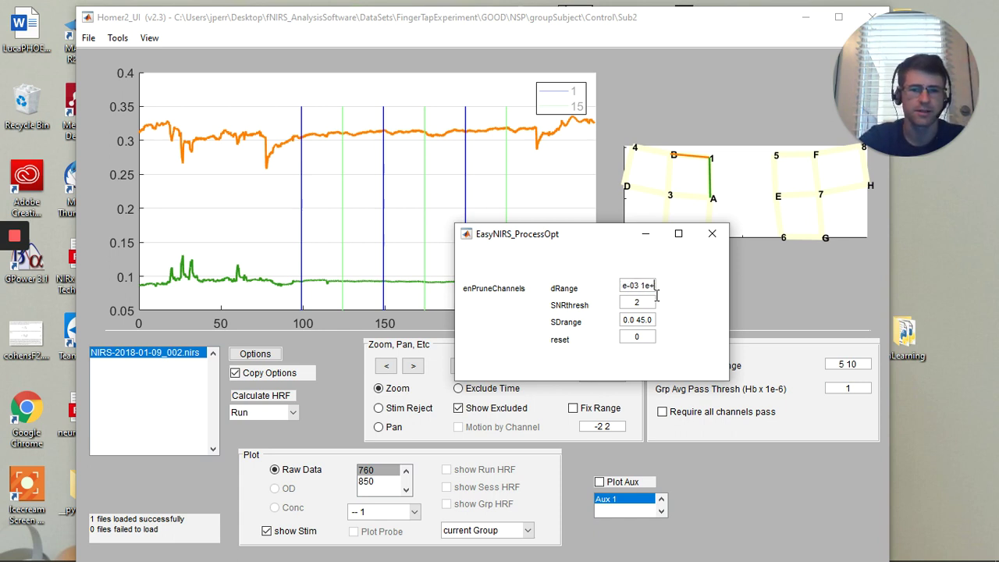
key(Return)
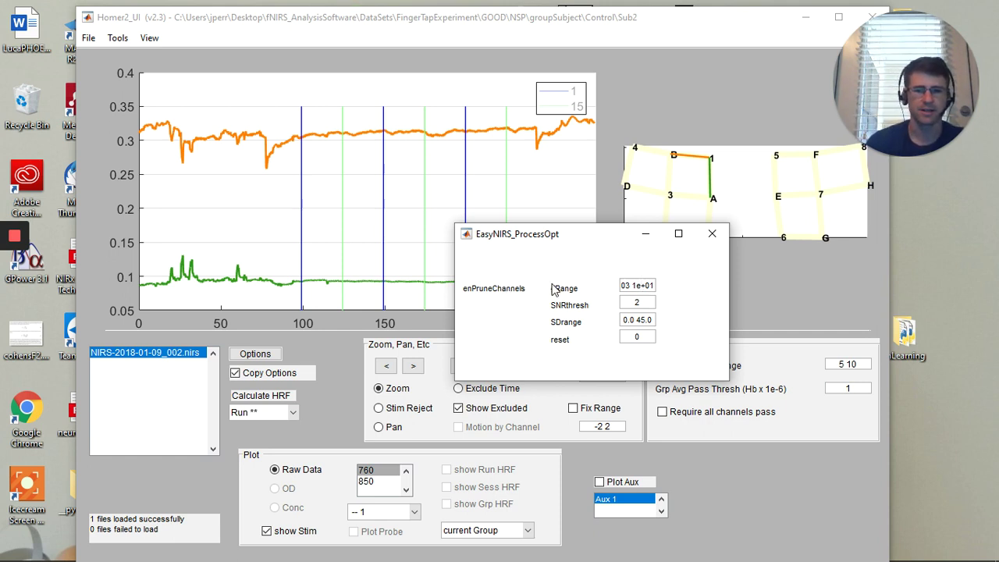
- Close the options, rerun processing on the current run, and reopen the options
mouse_move(558, 292)
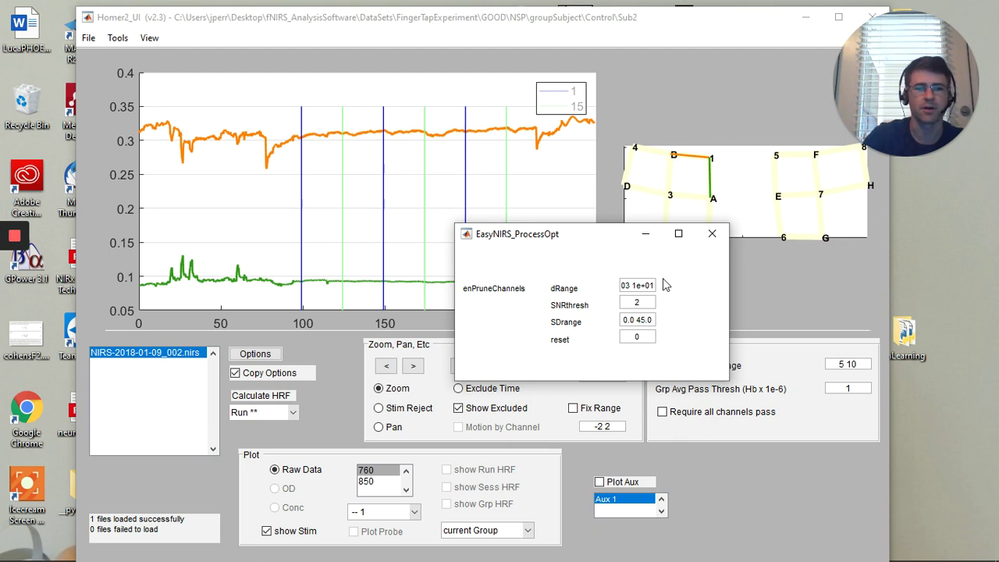
click(711, 233)
click(294, 412)
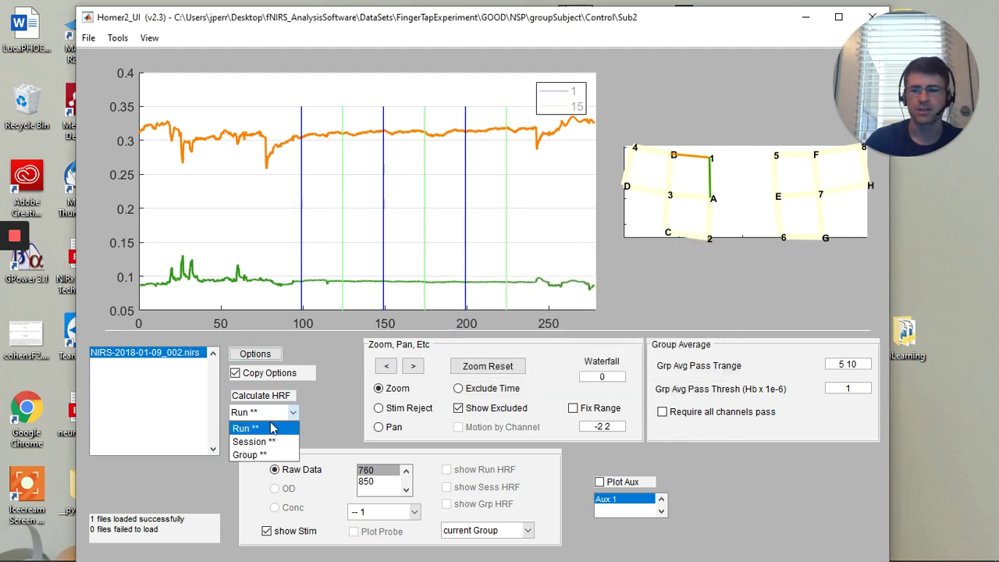
click(258, 427)
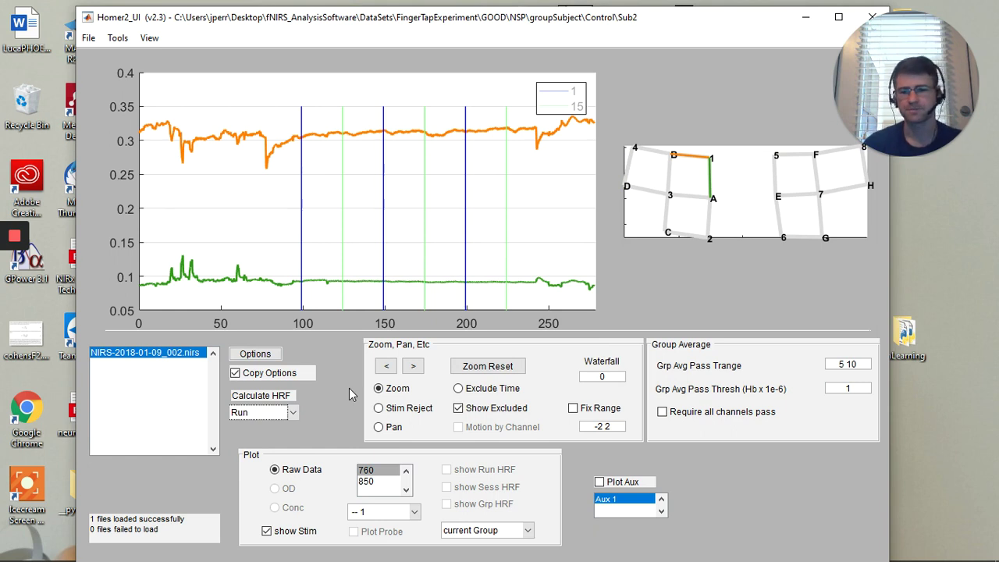
click(255, 354)
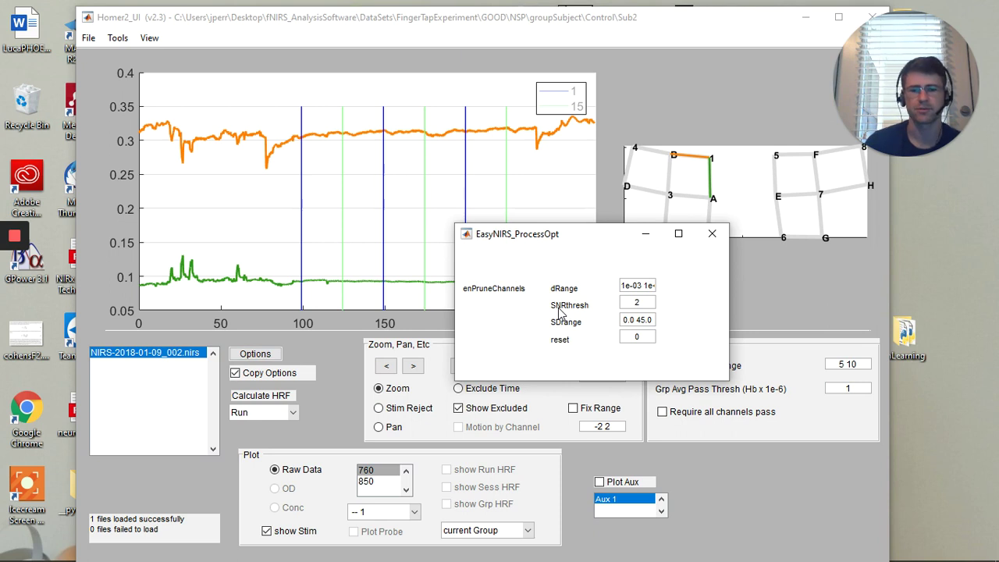
- Close the EasyNIRS_ProcessOpt dialog and minimize Homer2_UI to the desktop
mouse_move(559, 312)
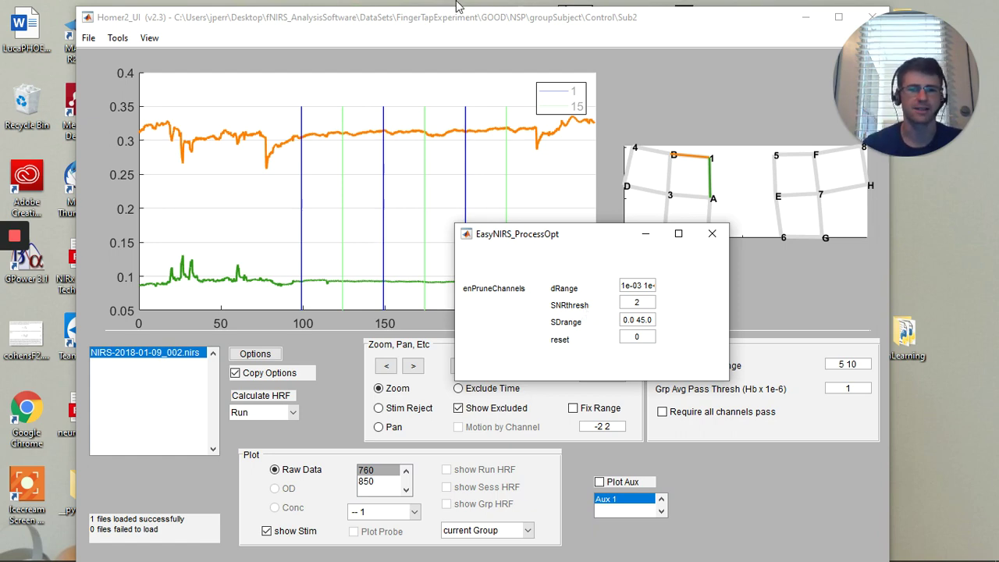
click(712, 233)
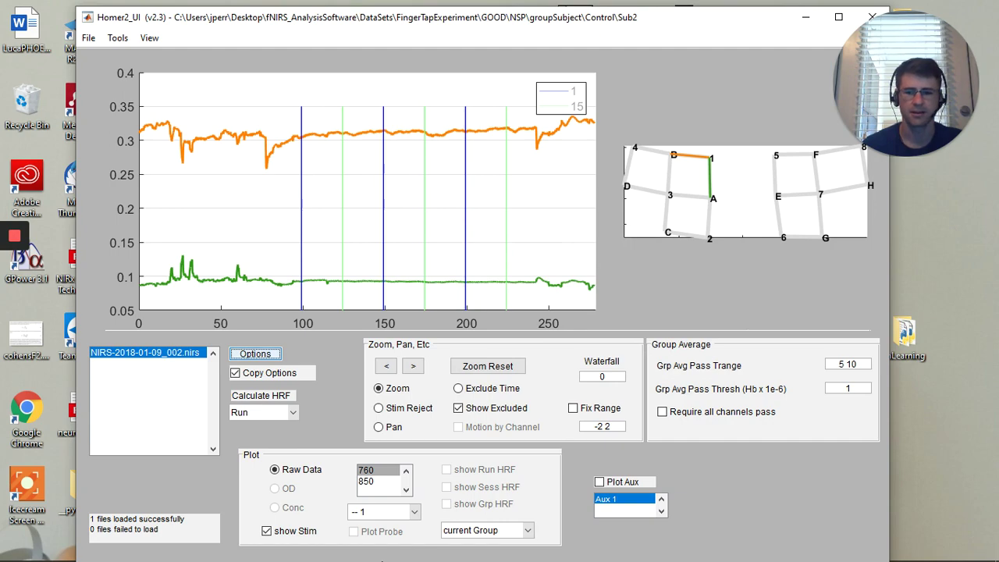
click(806, 16)
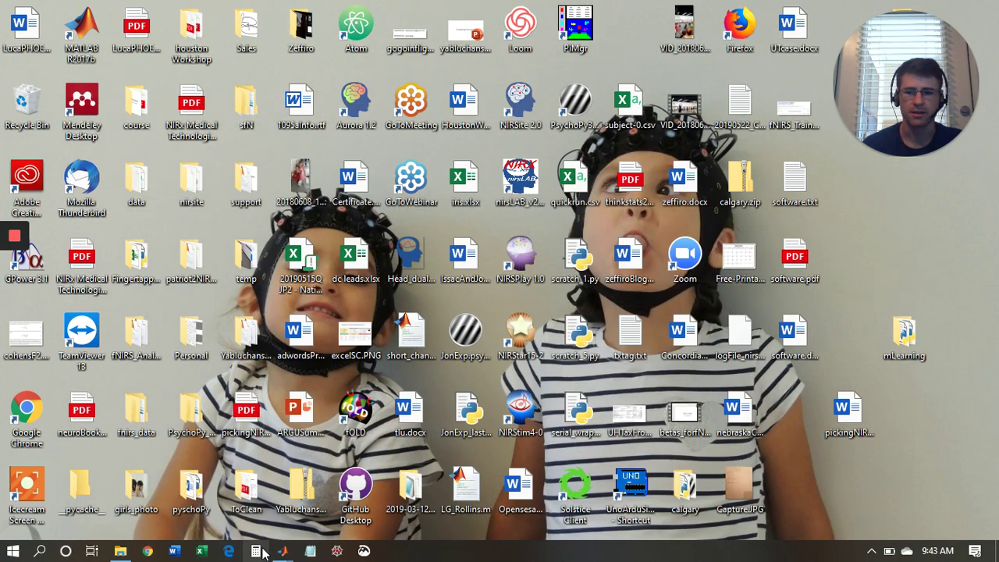
click(255, 551)
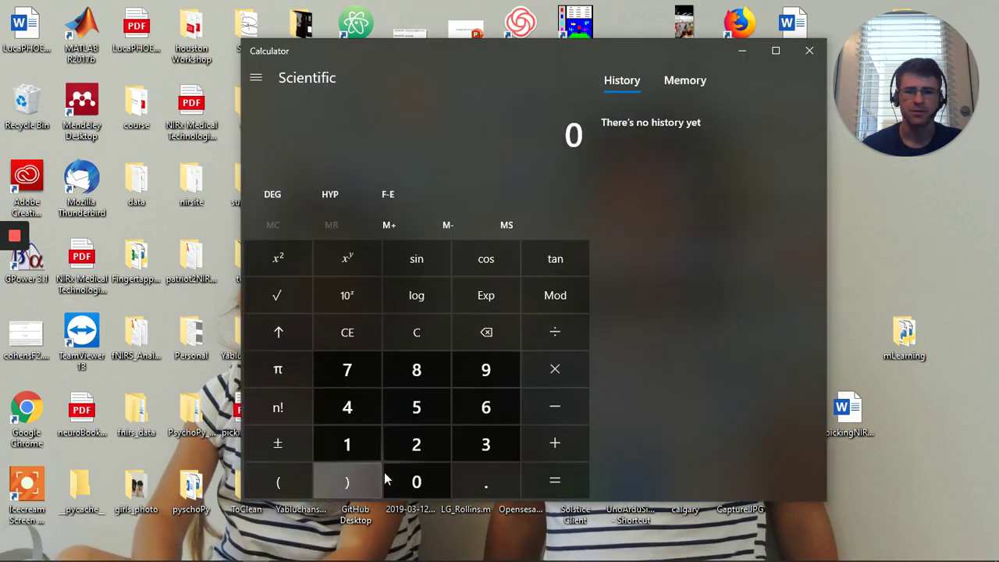
click(355, 445)
click(555, 335)
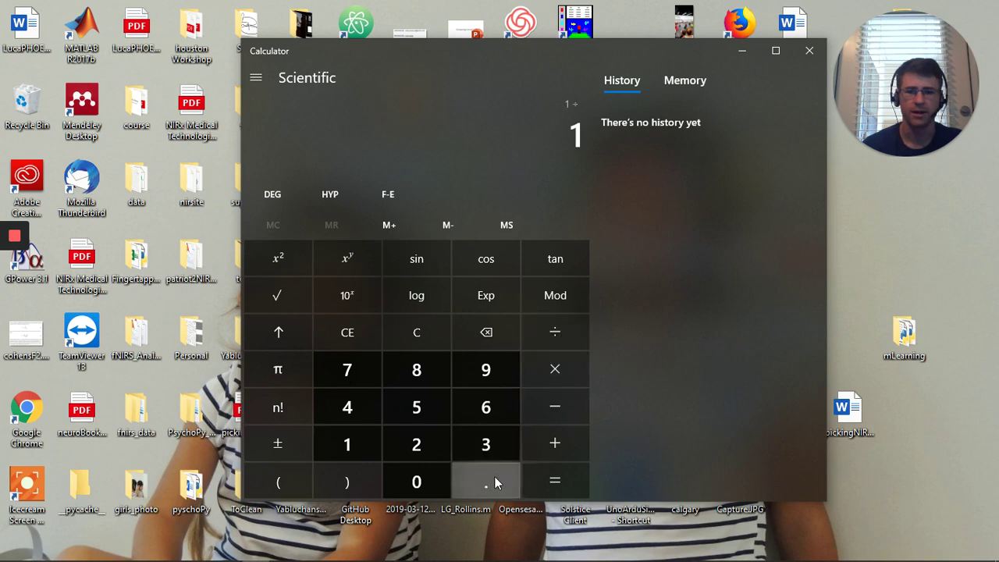
click(492, 478)
click(347, 443)
click(437, 407)
click(546, 468)
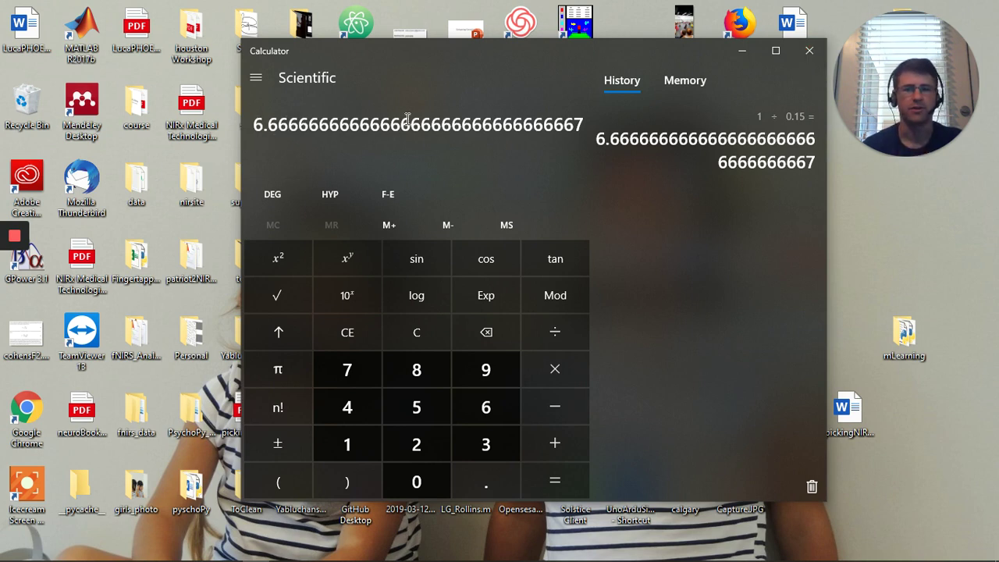
click(356, 444)
click(546, 330)
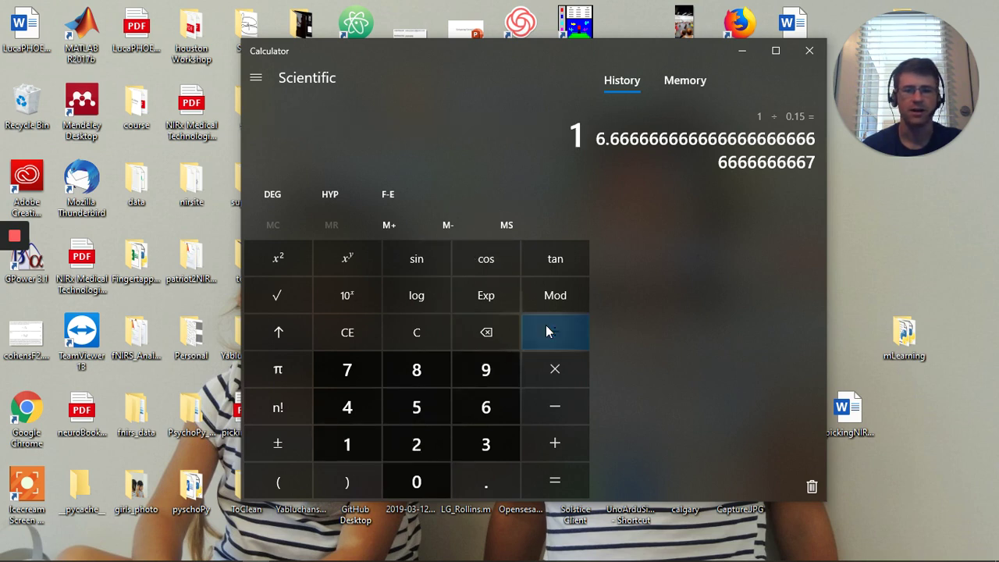
click(470, 484)
click(406, 477)
click(358, 370)
click(416, 407)
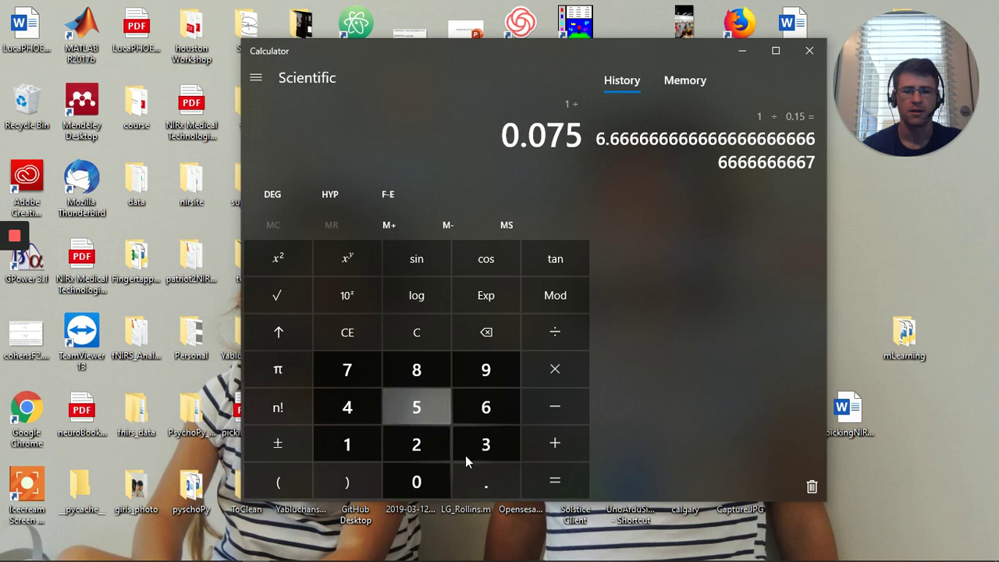
click(547, 480)
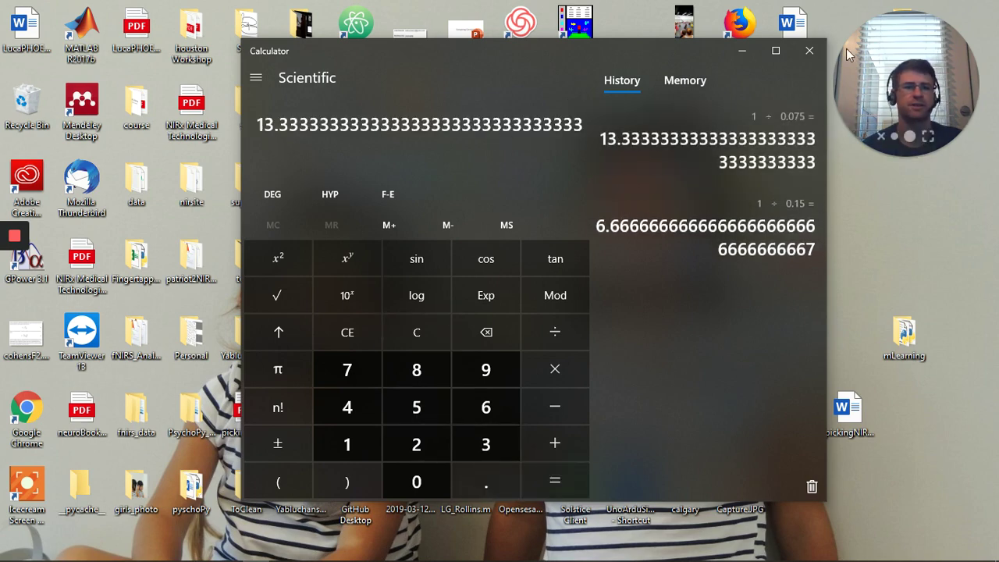
click(810, 50)
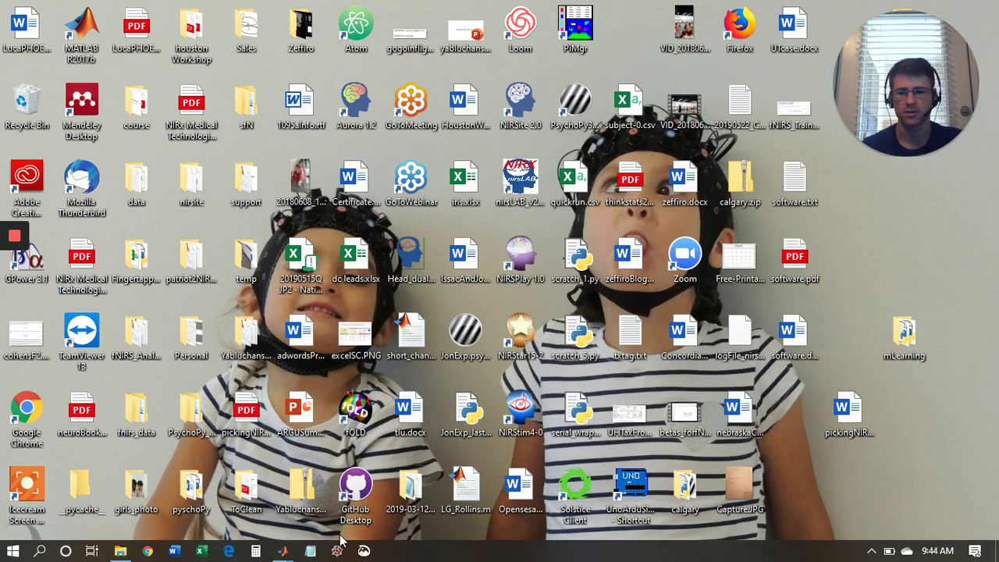
- Bring Homer2_UI forward and replace SNRthresh 2 with 6 in the enPruneChannels options
mouse_move(283, 551)
click(327, 502)
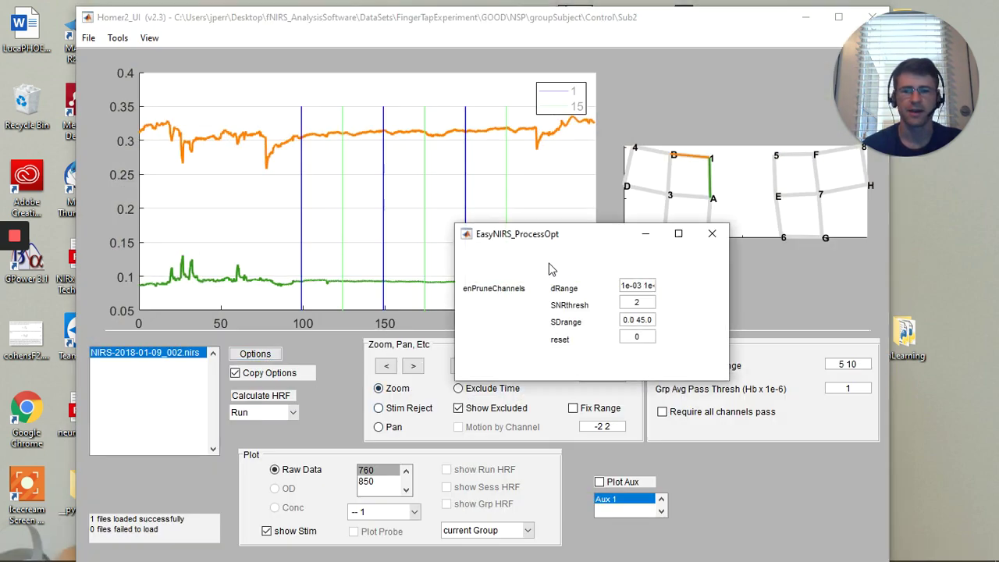
double_click(636, 303)
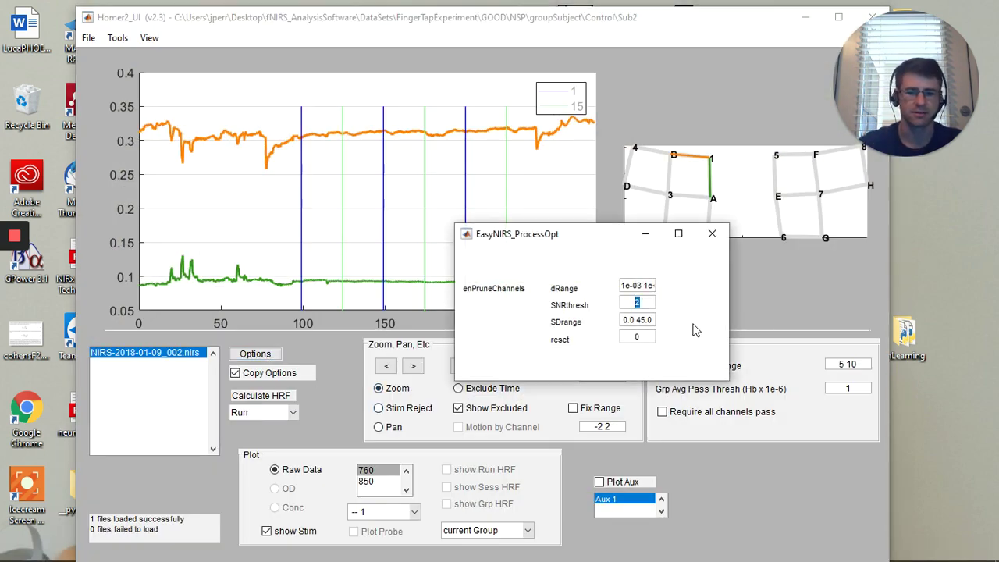
text(6)
key(Return)
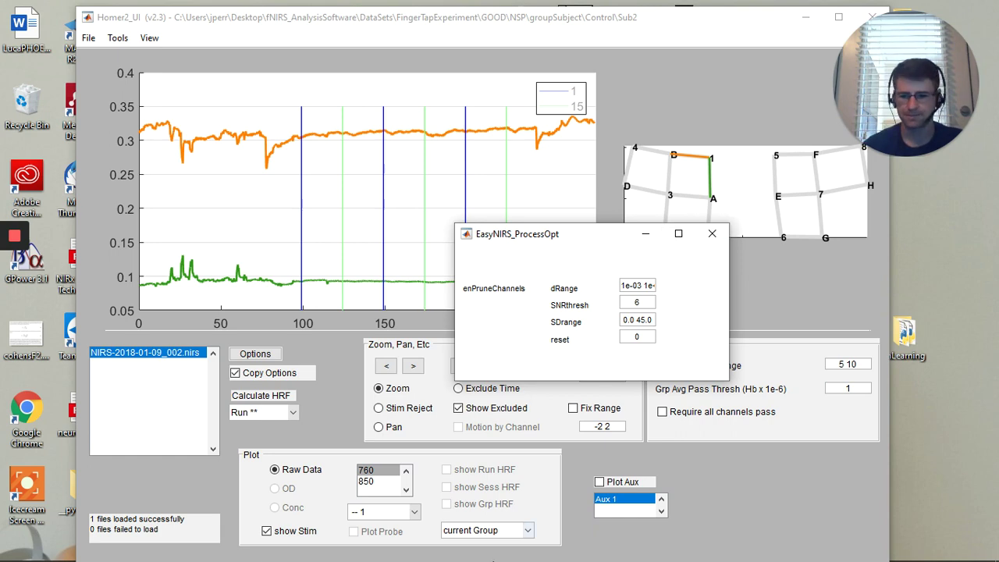
- Close the channel pruning options and switch from Homer2_UI to the MATLAB window
click(712, 234)
click(806, 16)
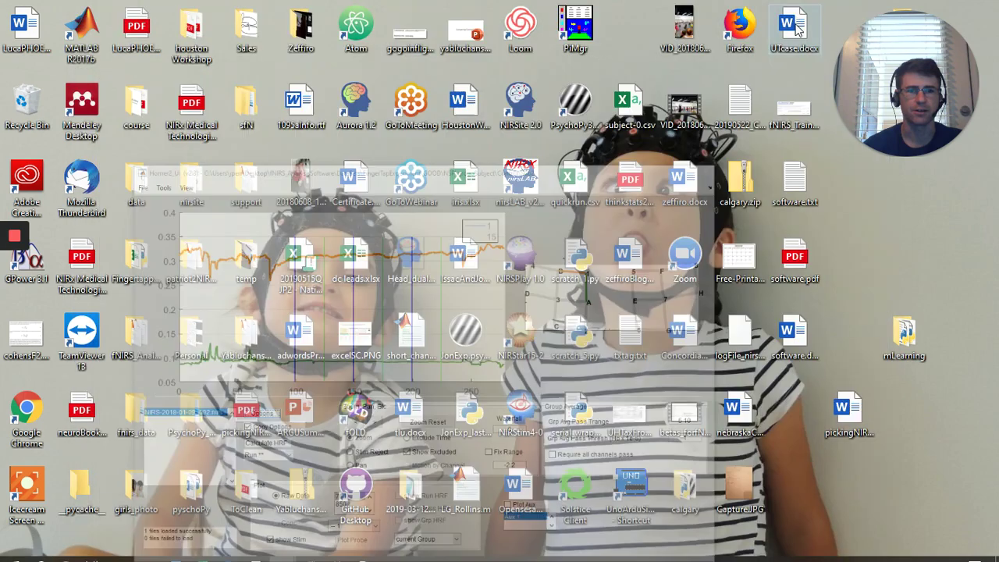
mouse_move(285, 553)
click(285, 498)
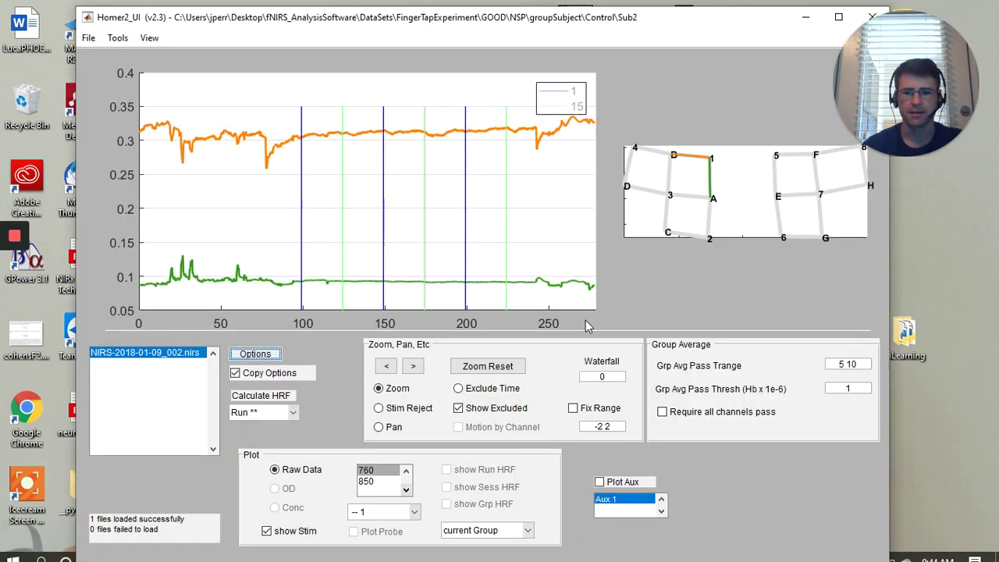
click(806, 17)
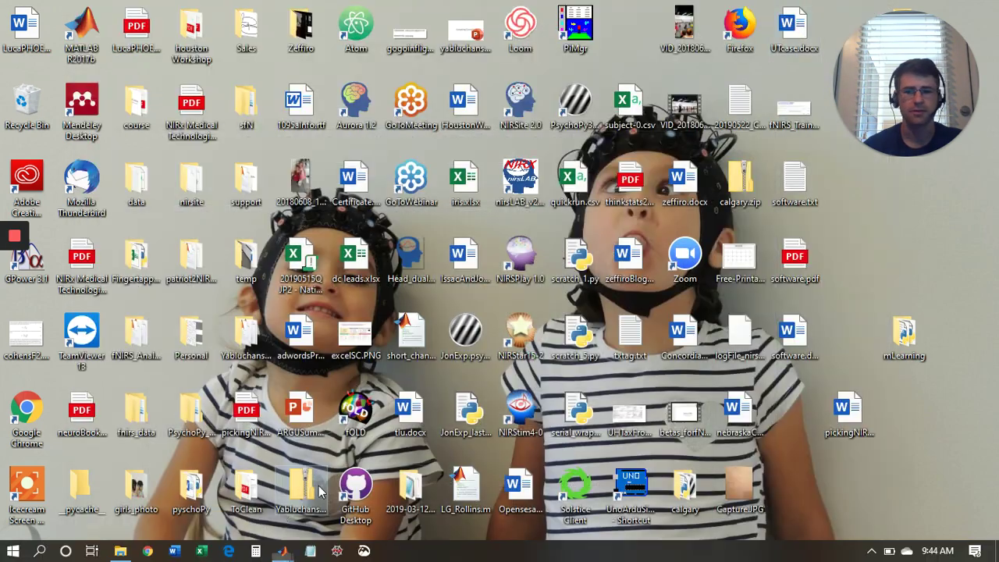
mouse_move(287, 548)
click(139, 488)
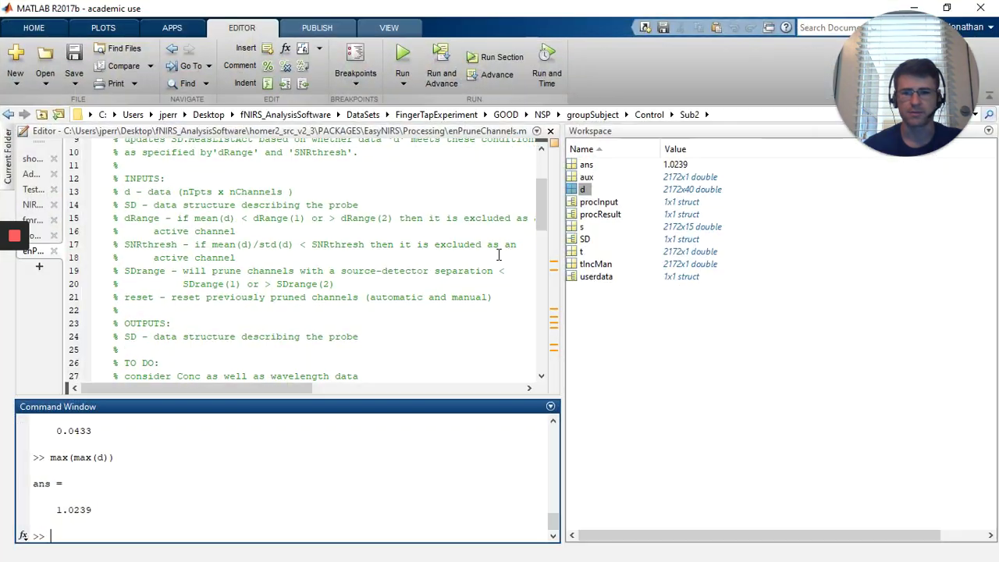
- Open the SD structure from the Workspace to check SpatialUnit 'cm', then close it and hide MATLAB
click(587, 239)
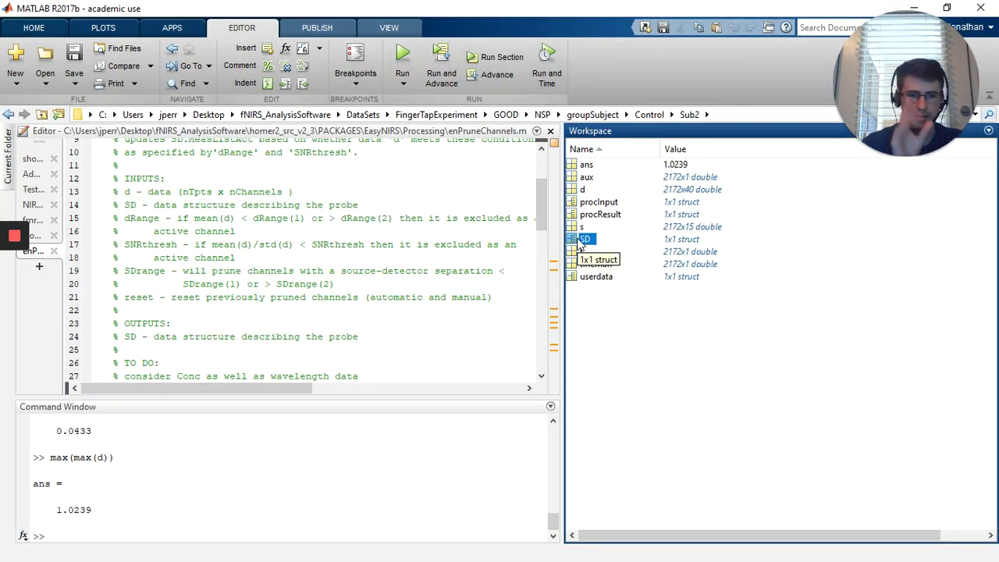
double_click(581, 241)
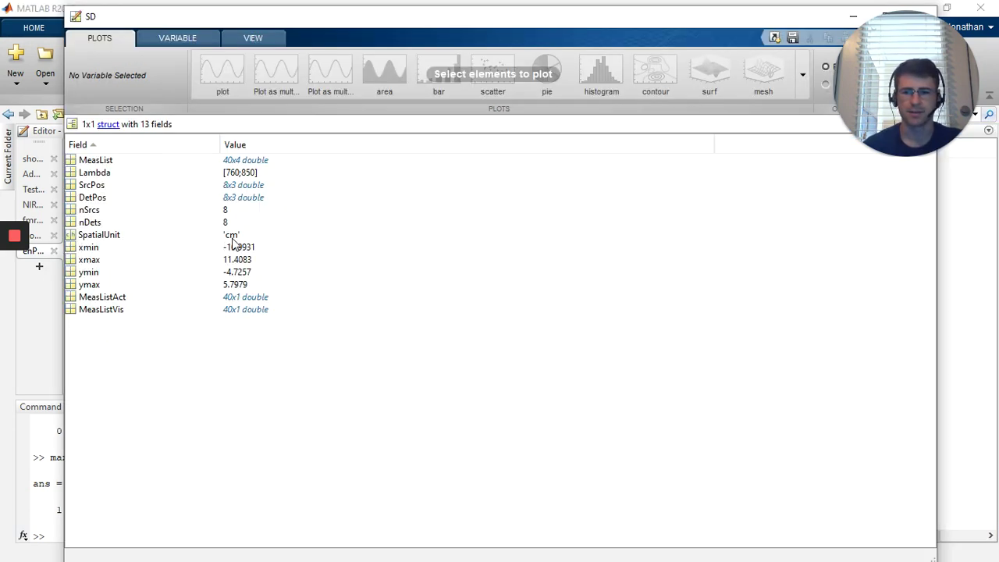
drag(684, 20, 546, 86)
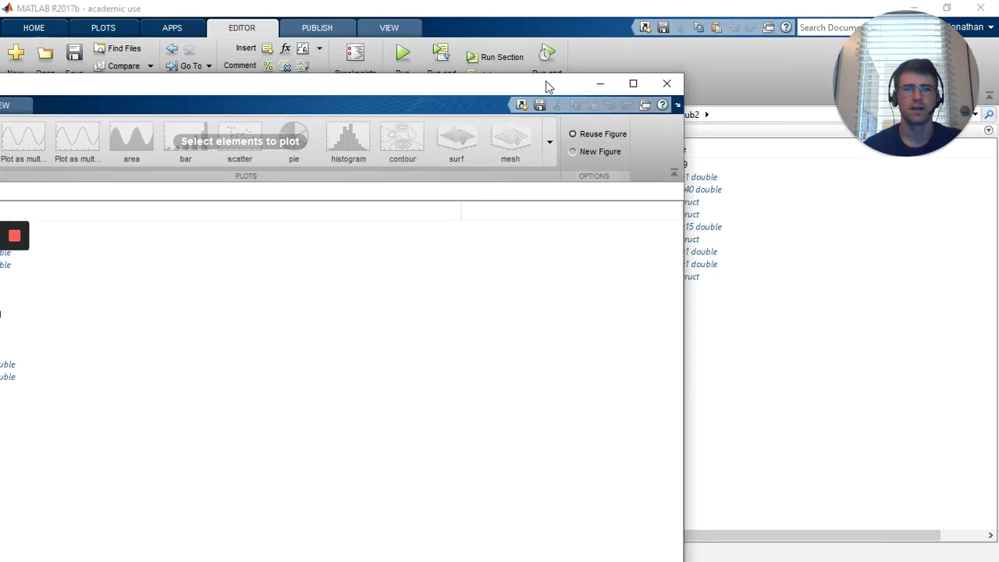
click(667, 83)
click(914, 8)
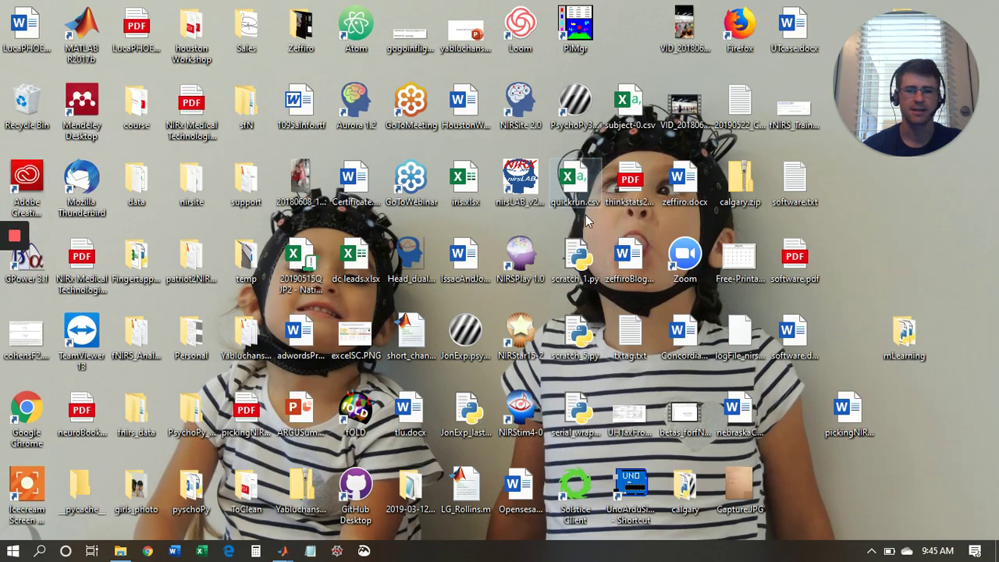
- Enter 10 in the channel pruning options and recalculate the run-level HRF
mouse_move(282, 551)
click(328, 503)
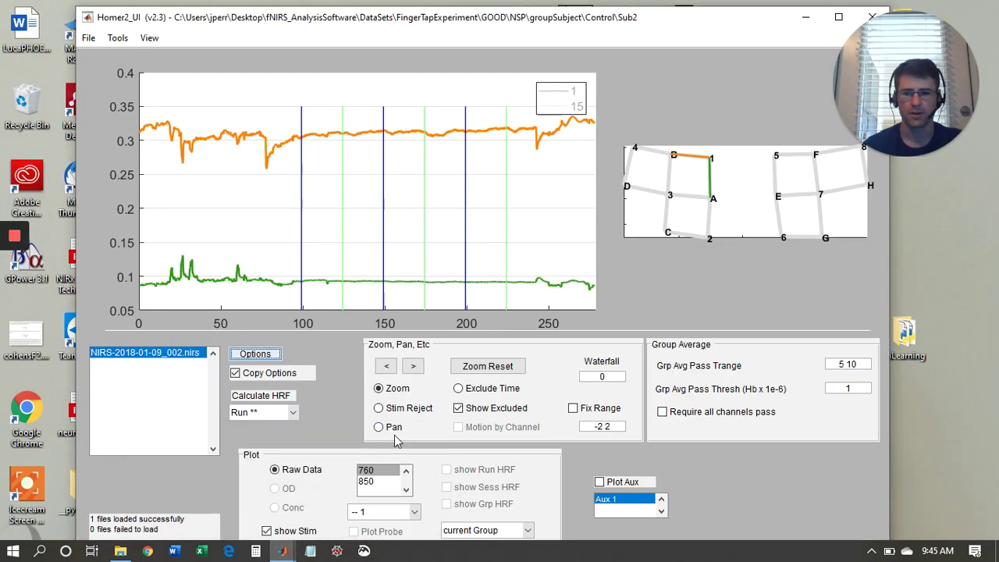
click(279, 358)
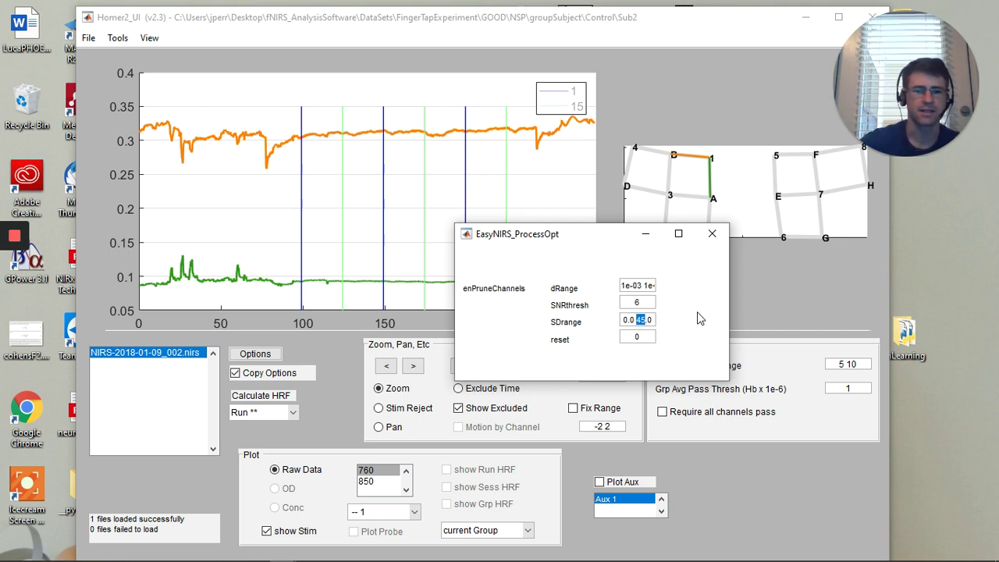
text(10)
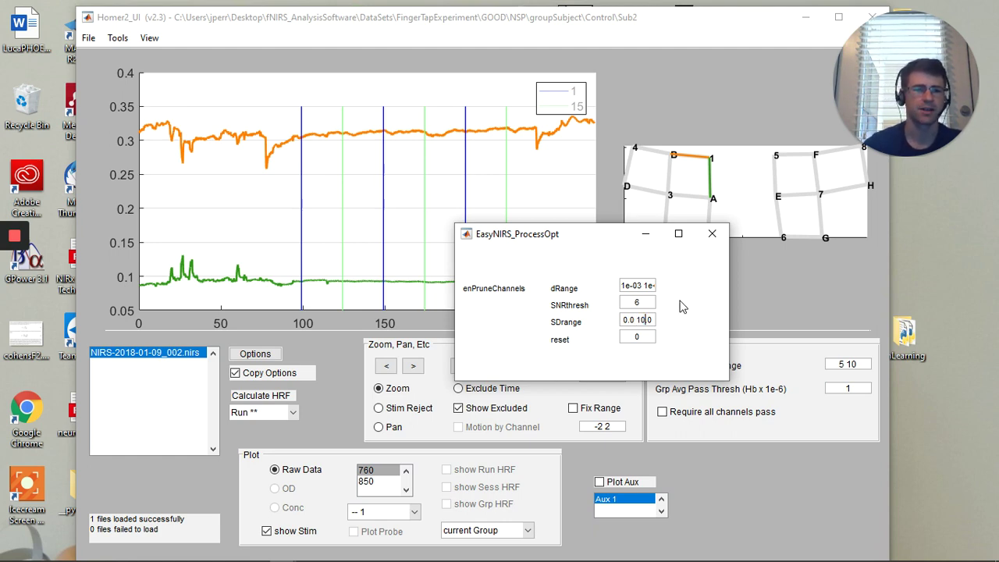
click(711, 233)
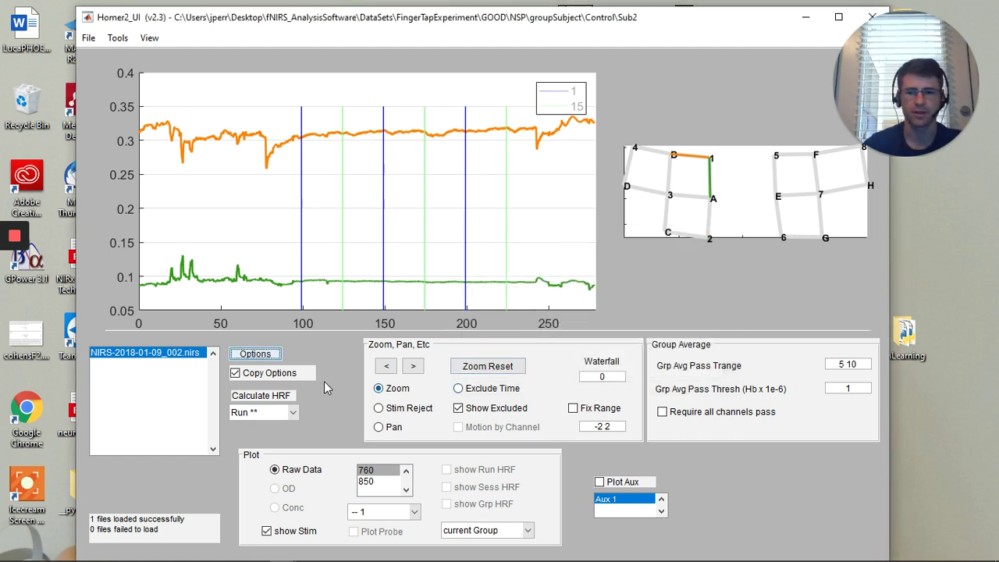
click(262, 414)
click(262, 430)
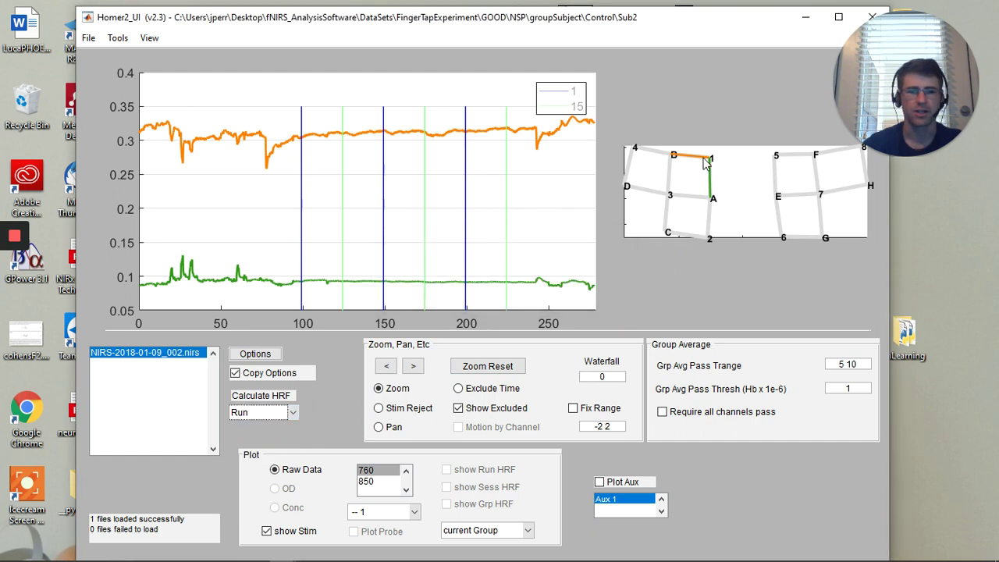
- Trim the SDrange upper limit in the pruning options and rerun the run-level calculation
click(280, 412)
click(255, 353)
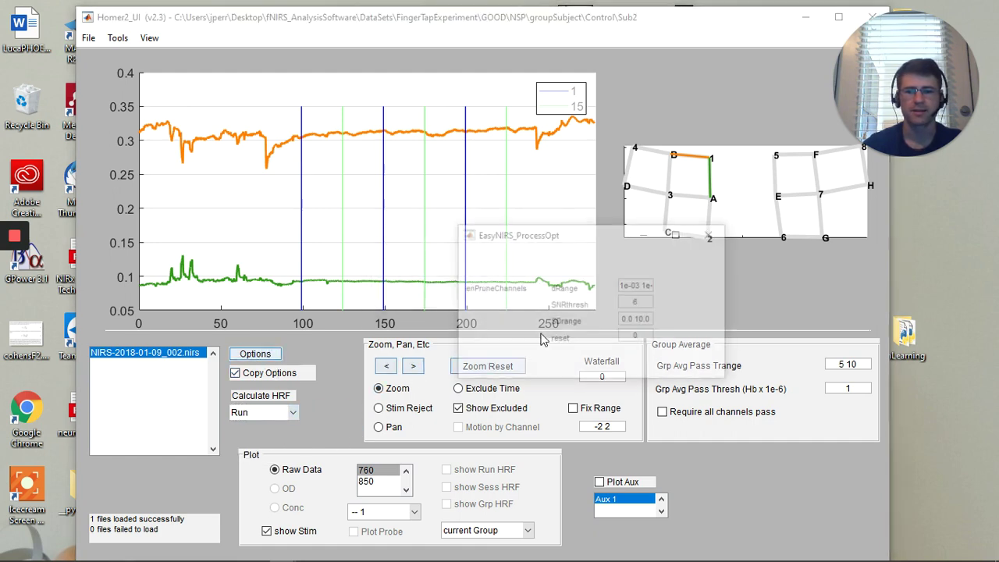
click(645, 320)
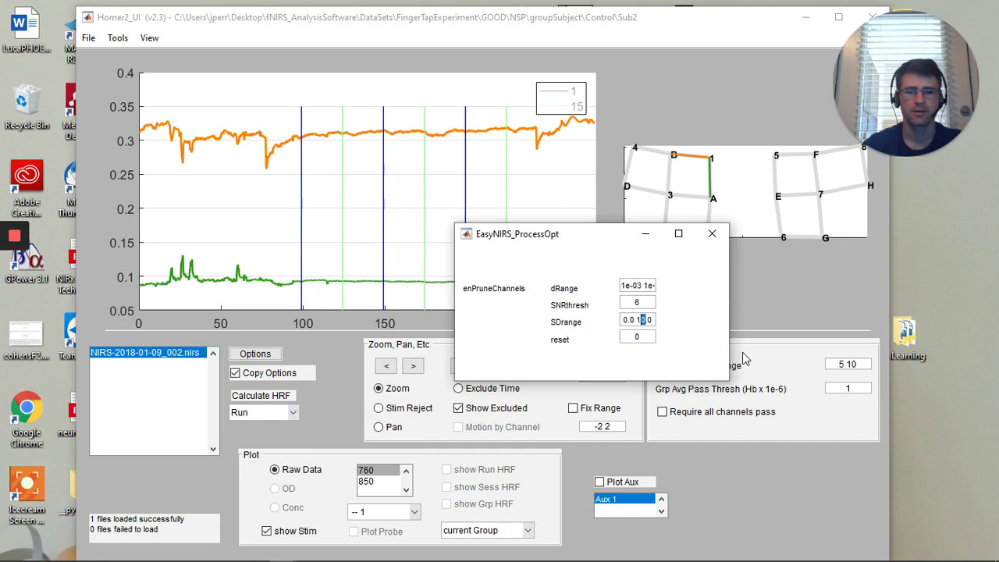
key(BackSpace)
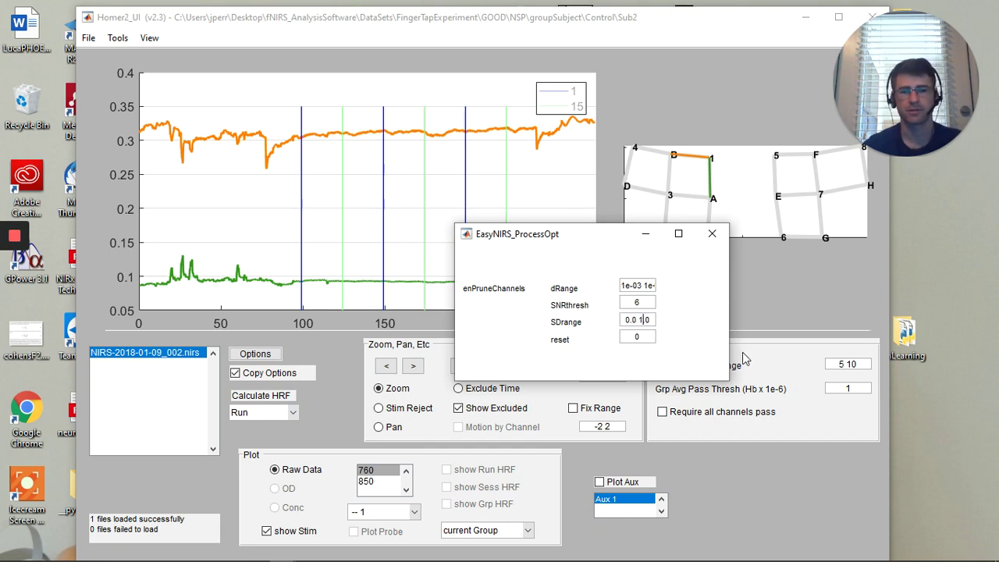
click(711, 234)
click(273, 412)
click(258, 427)
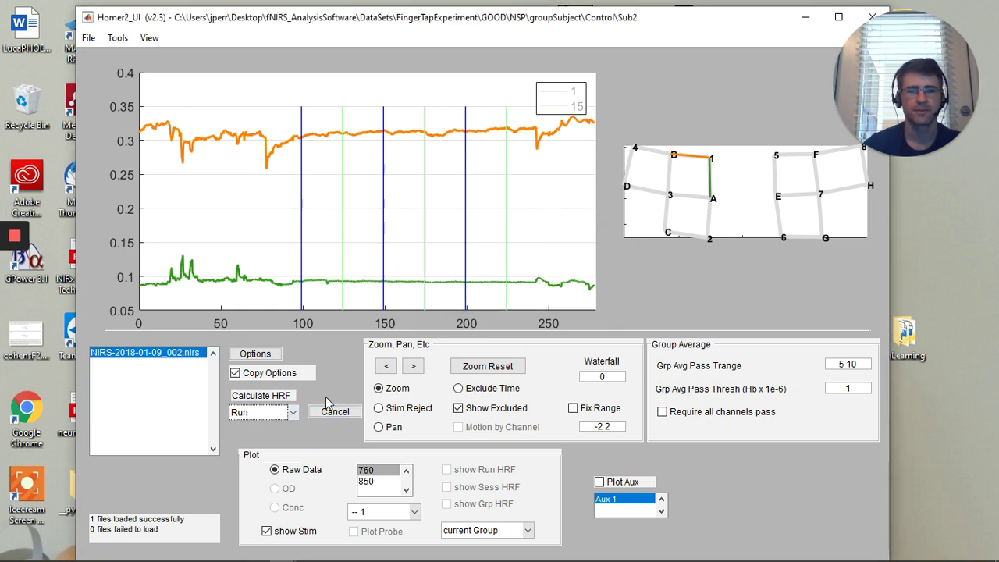
- Set the SDrange to 0.0 4.5 and recalculate HRF at run level
click(256, 354)
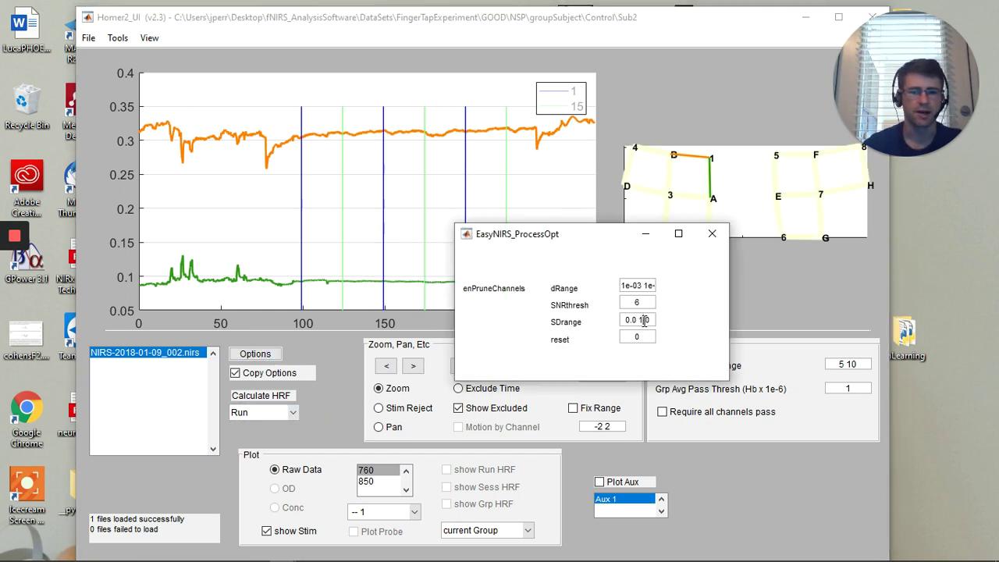
click(644, 320)
key(Delete)
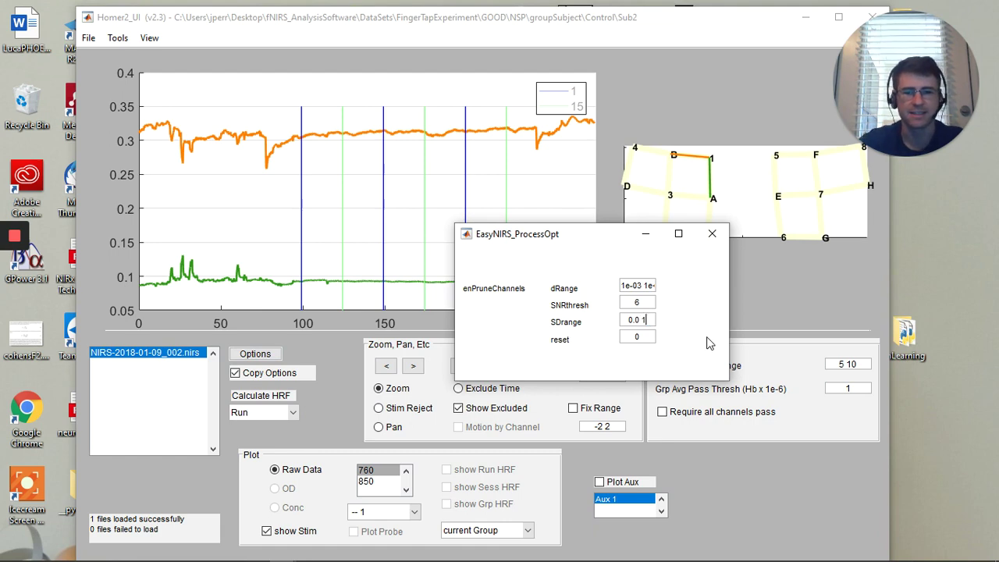
key(BackSpace)
text(4.5)
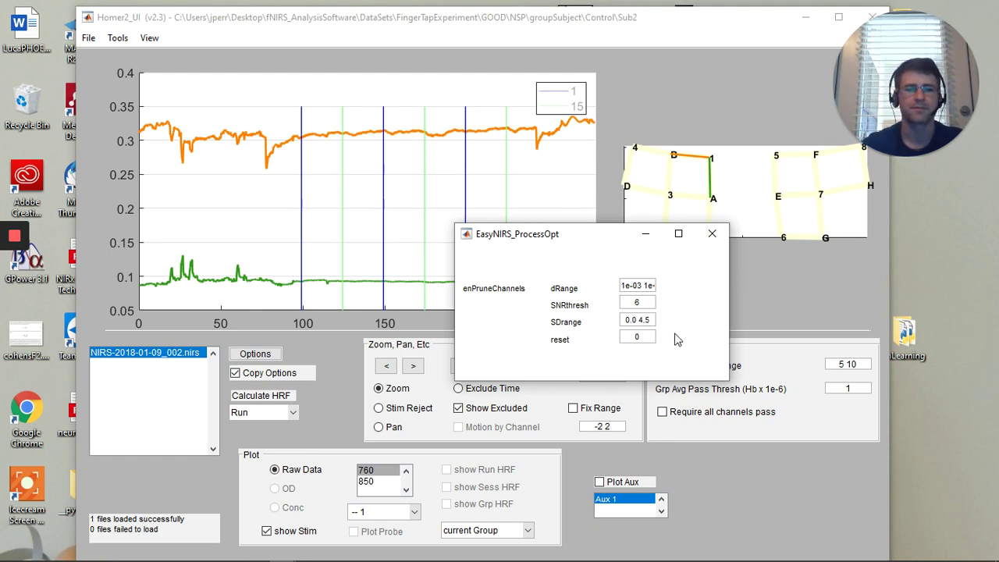
click(711, 233)
click(269, 412)
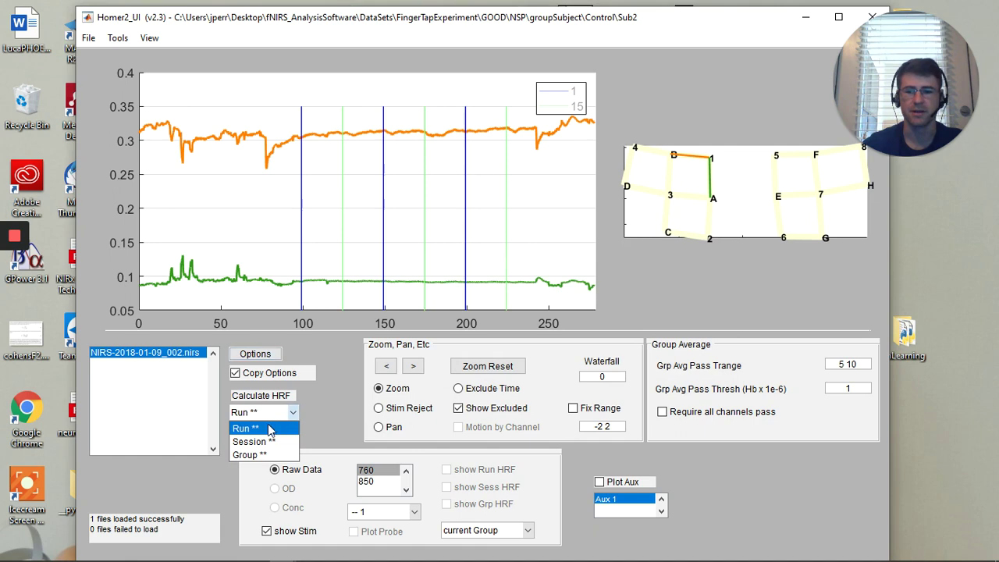
click(269, 429)
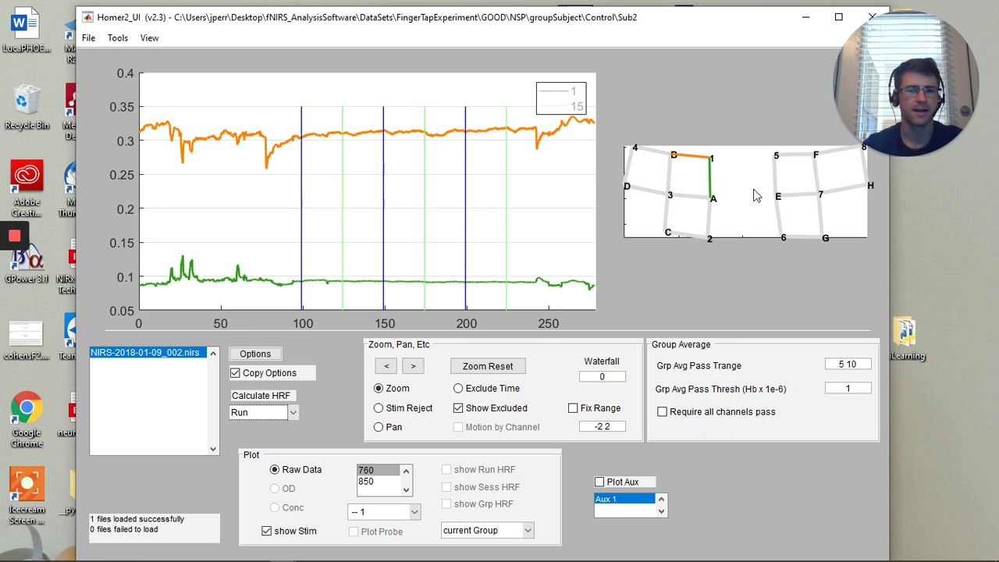
- Open the enPruneChannels options and select the whole dRange value for editing
click(254, 355)
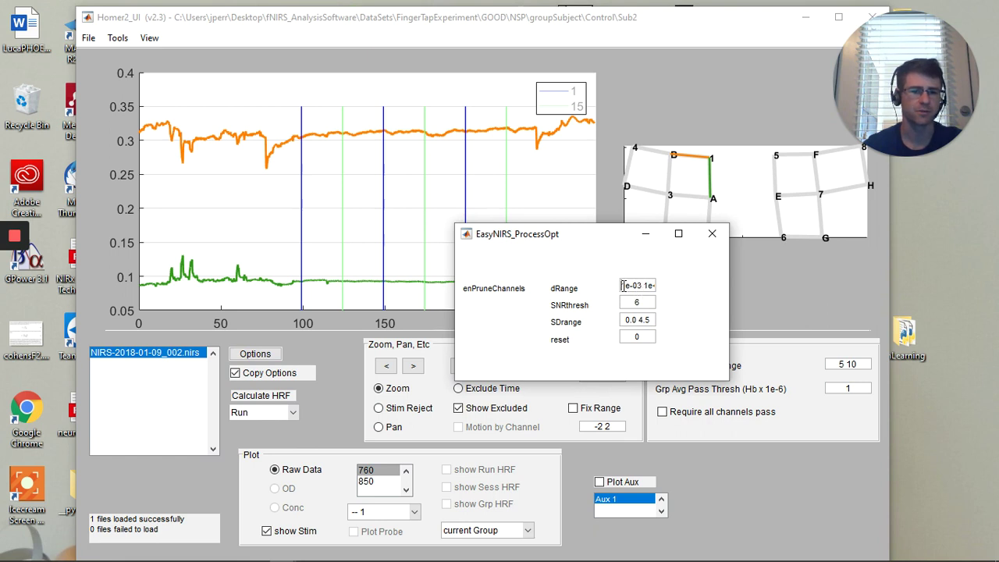
drag(624, 286, 673, 285)
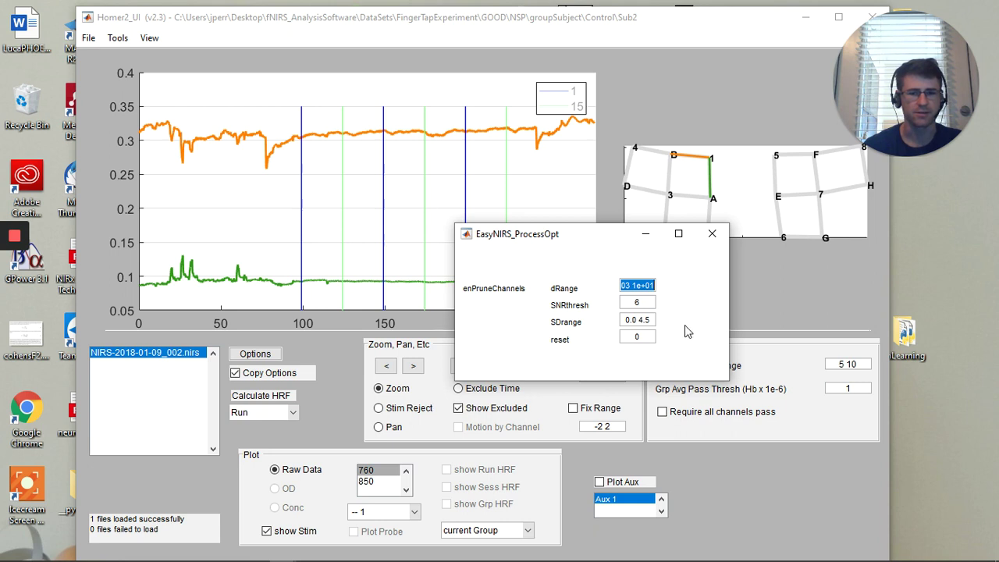
drag(640, 319, 656, 321)
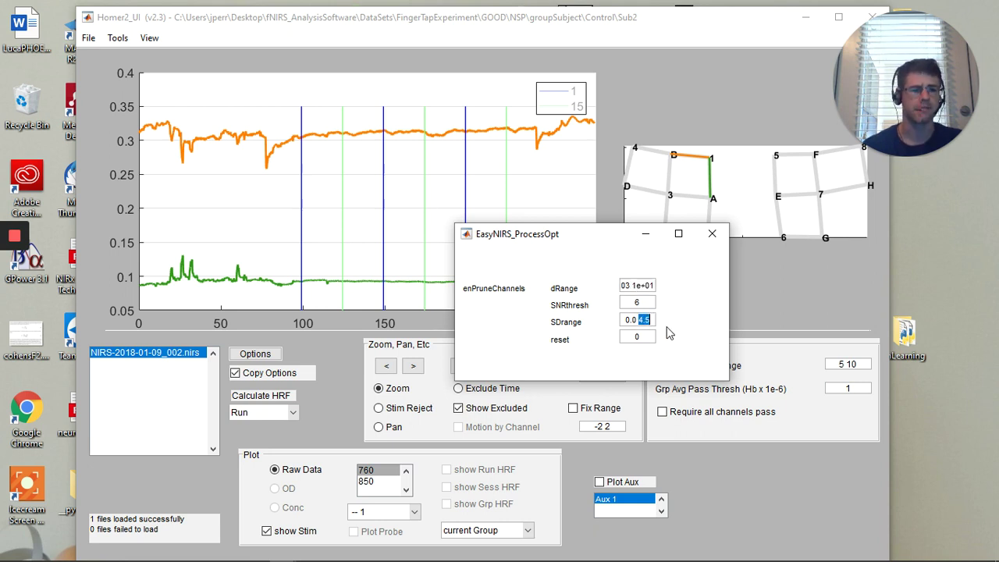
click(651, 320)
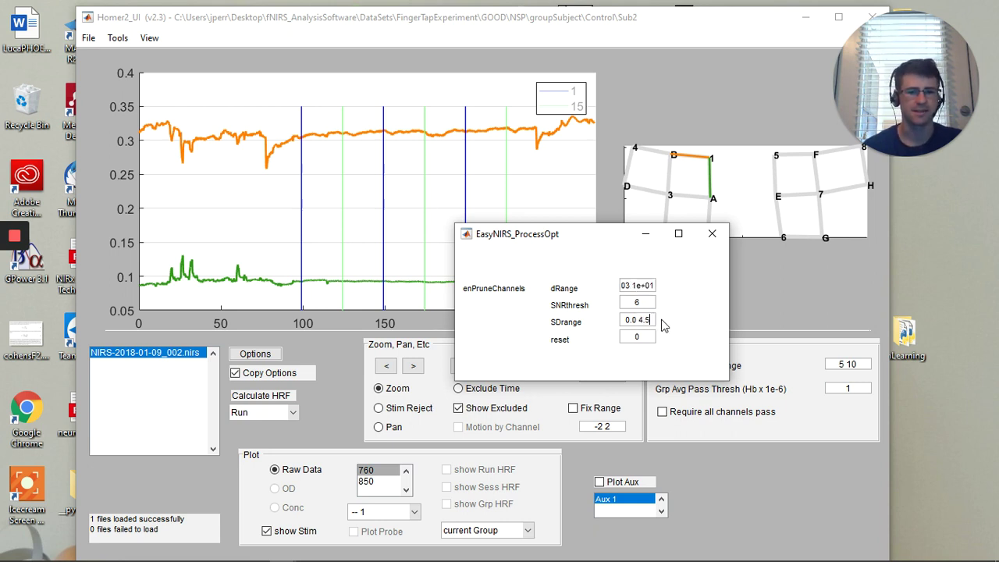